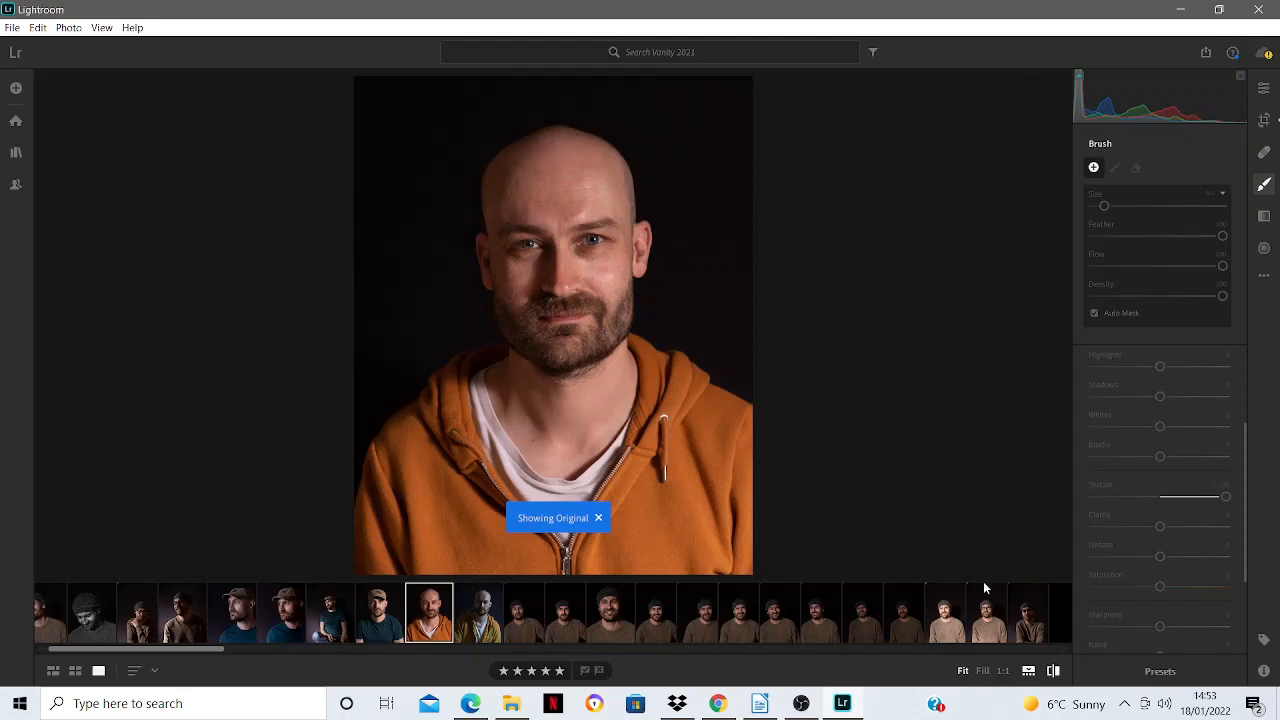
- Tighten the 4 x 5 / 8 x 10 crop around the man's head and shoulders, with his head centred in the frame
click(1054, 671)
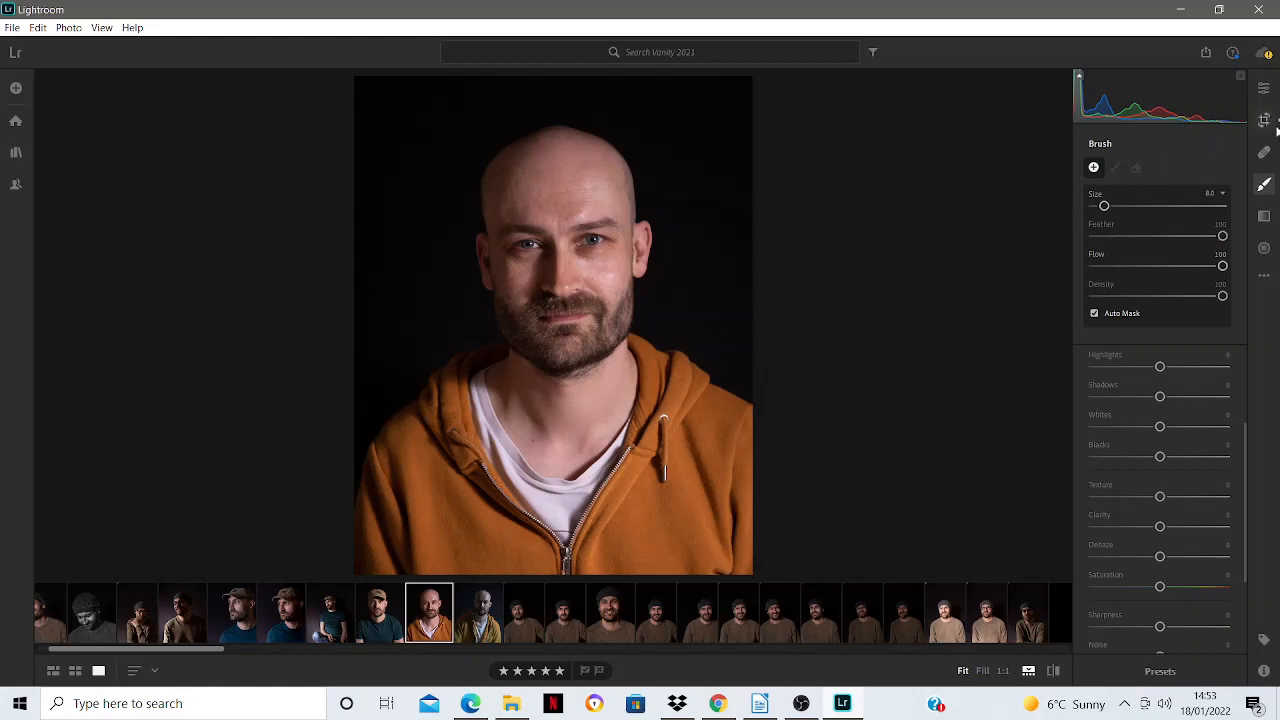
click(1265, 120)
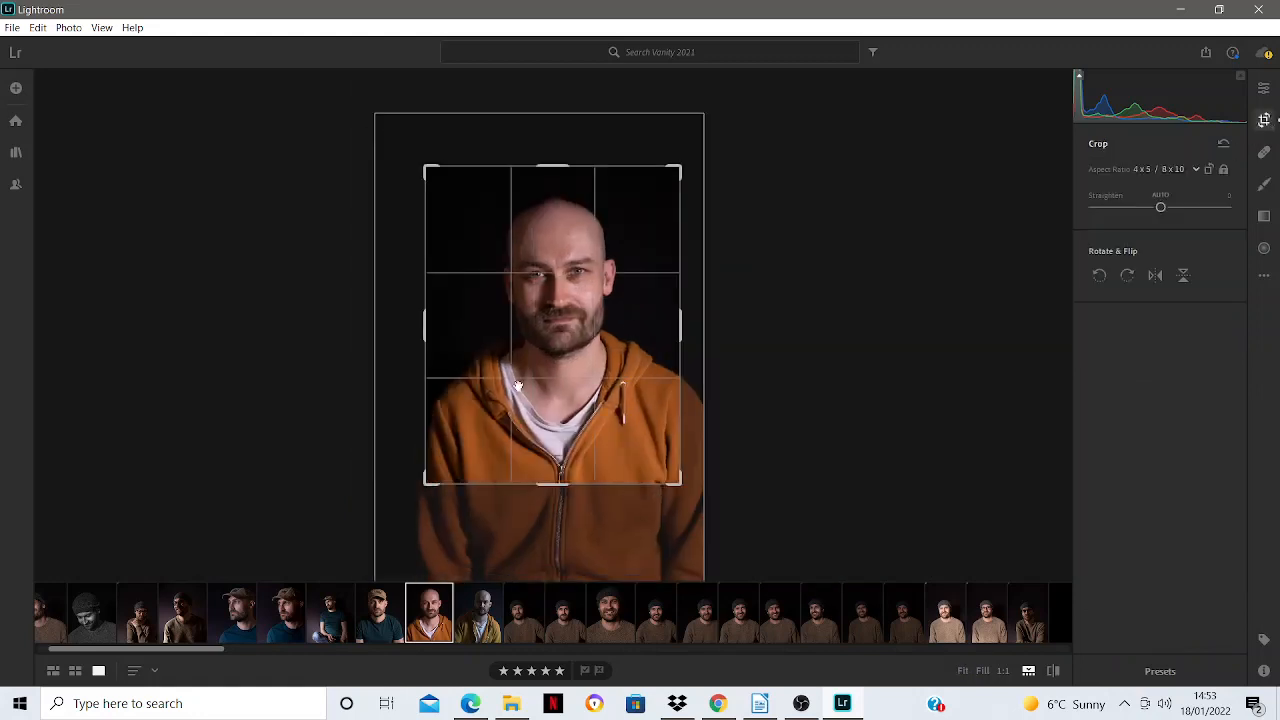
drag(680, 482, 643, 434)
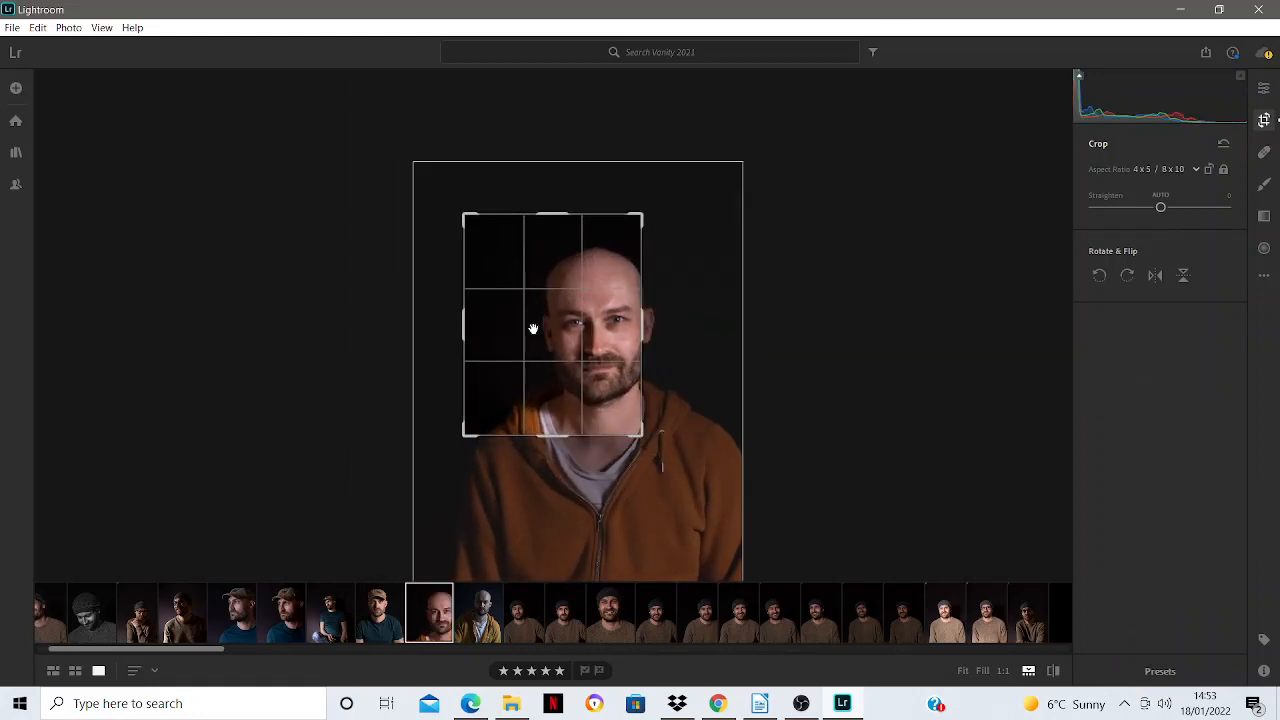
drag(533, 329, 489, 297)
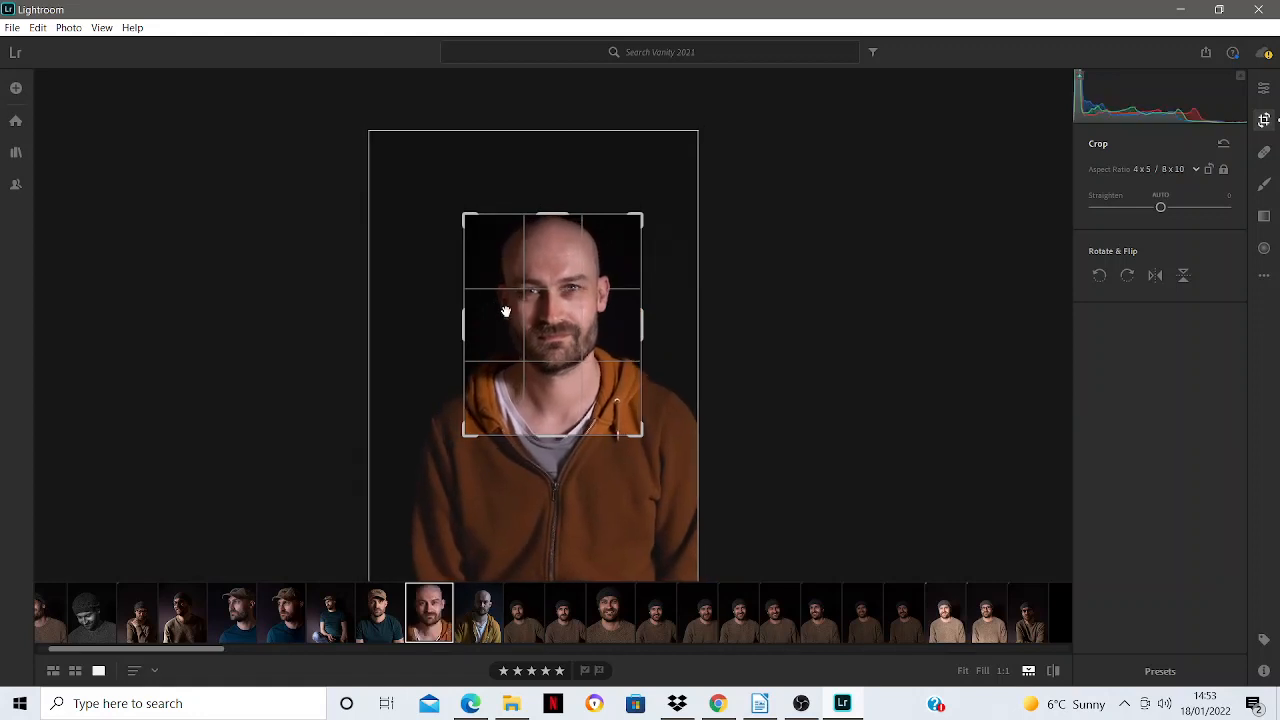
key(e)
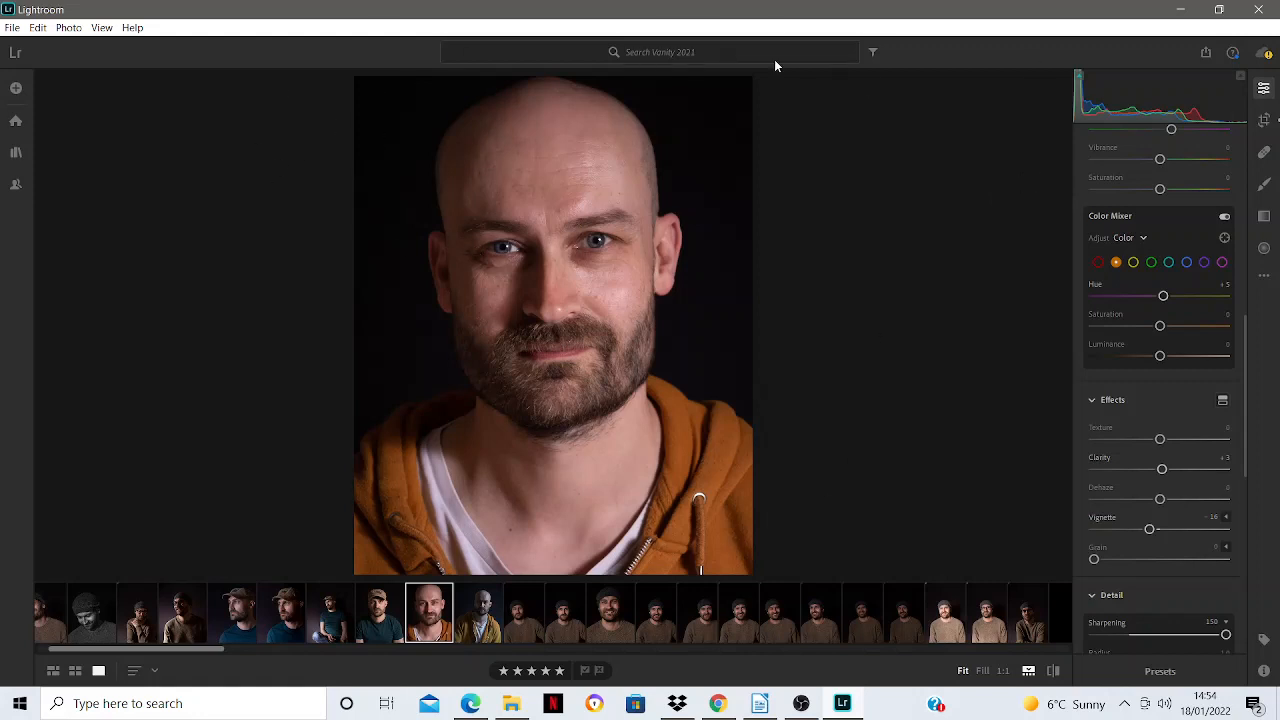
- Paint a brush adjustment with Texture +100 over the eyebrows and eyes, and compare them with the original at 1:1
click(1263, 185)
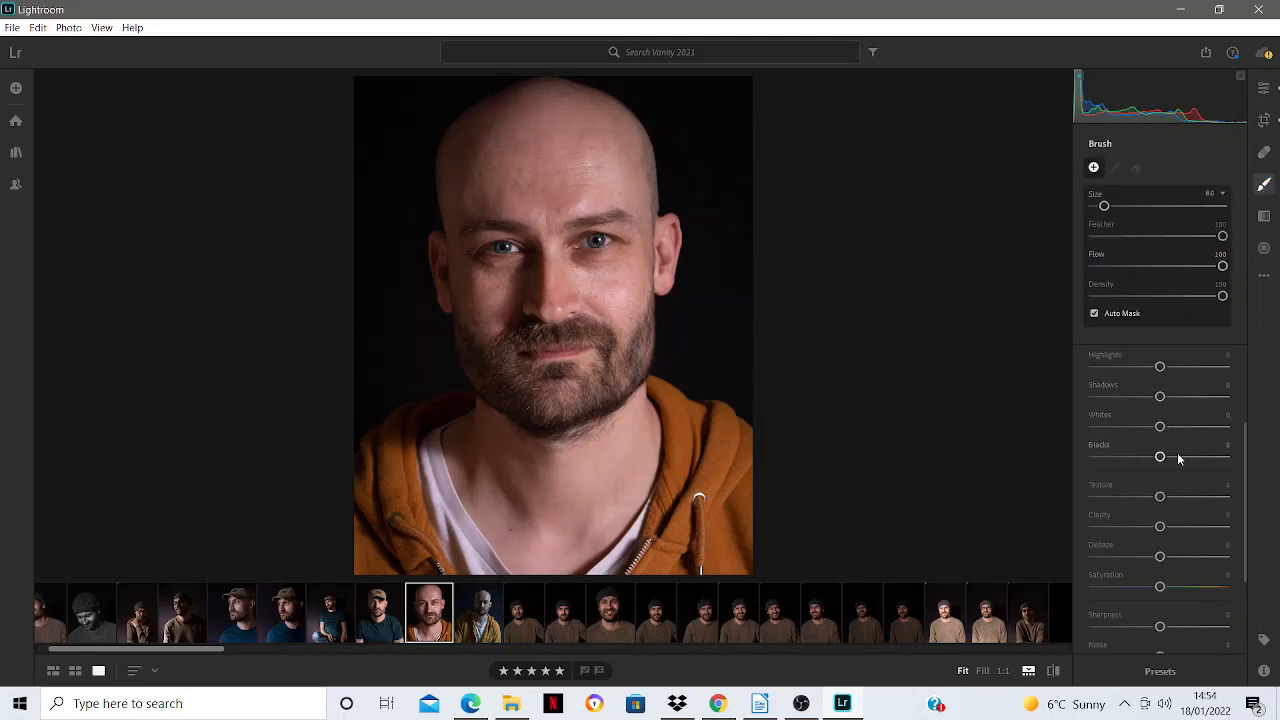
drag(1161, 497, 1237, 499)
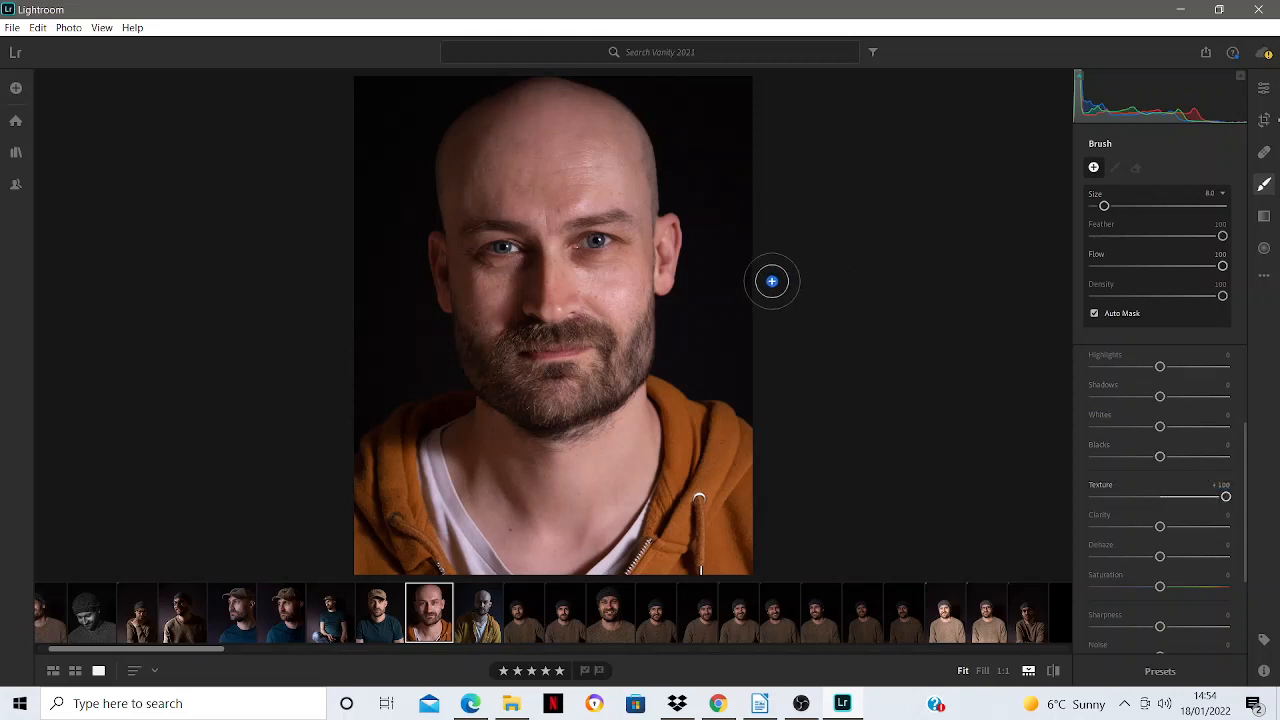
scroll(730, 276, down, 1)
scroll(730, 276, down, 2)
scroll(572, 226, down, 1)
scroll(572, 226, up, 1)
drag(575, 225, 632, 217)
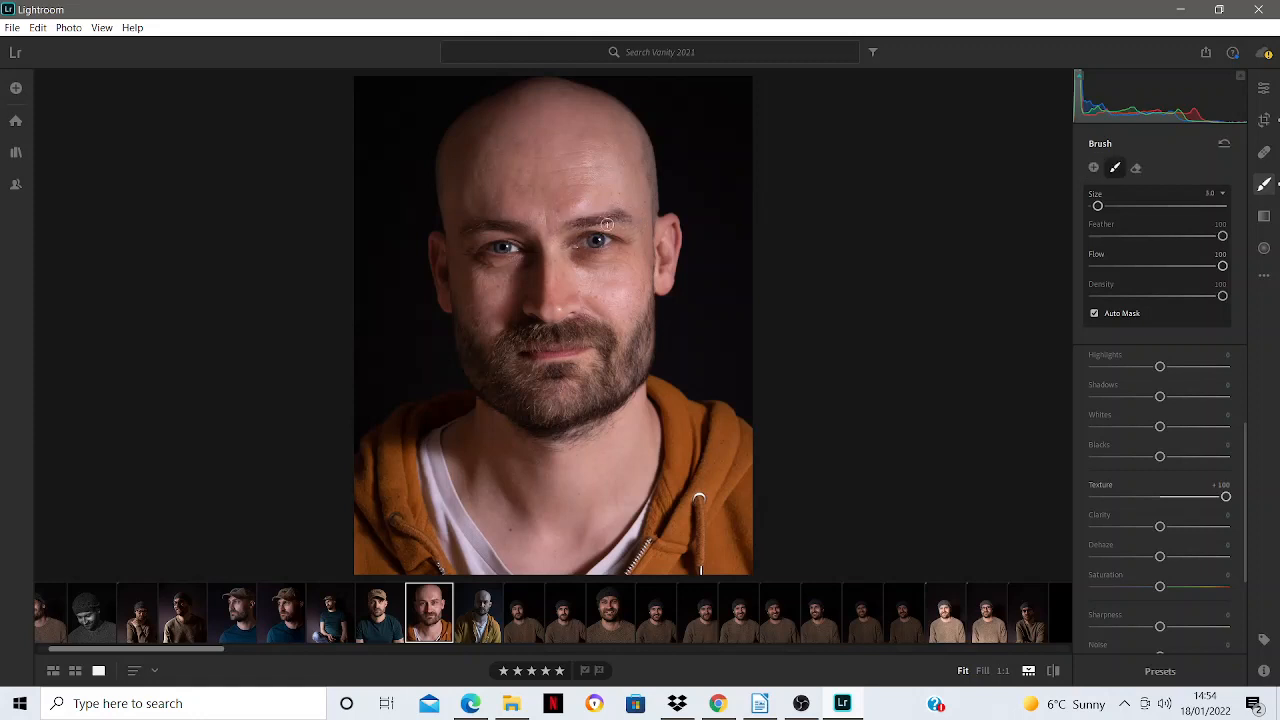
mouse_move(528, 229)
mouse_down()
mouse_move(477, 224)
mouse_move(495, 249)
mouse_move(520, 247)
mouse_up()
mouse_move(598, 240)
mouse_down()
mouse_move(586, 234)
mouse_move(604, 245)
mouse_up()
key(z)
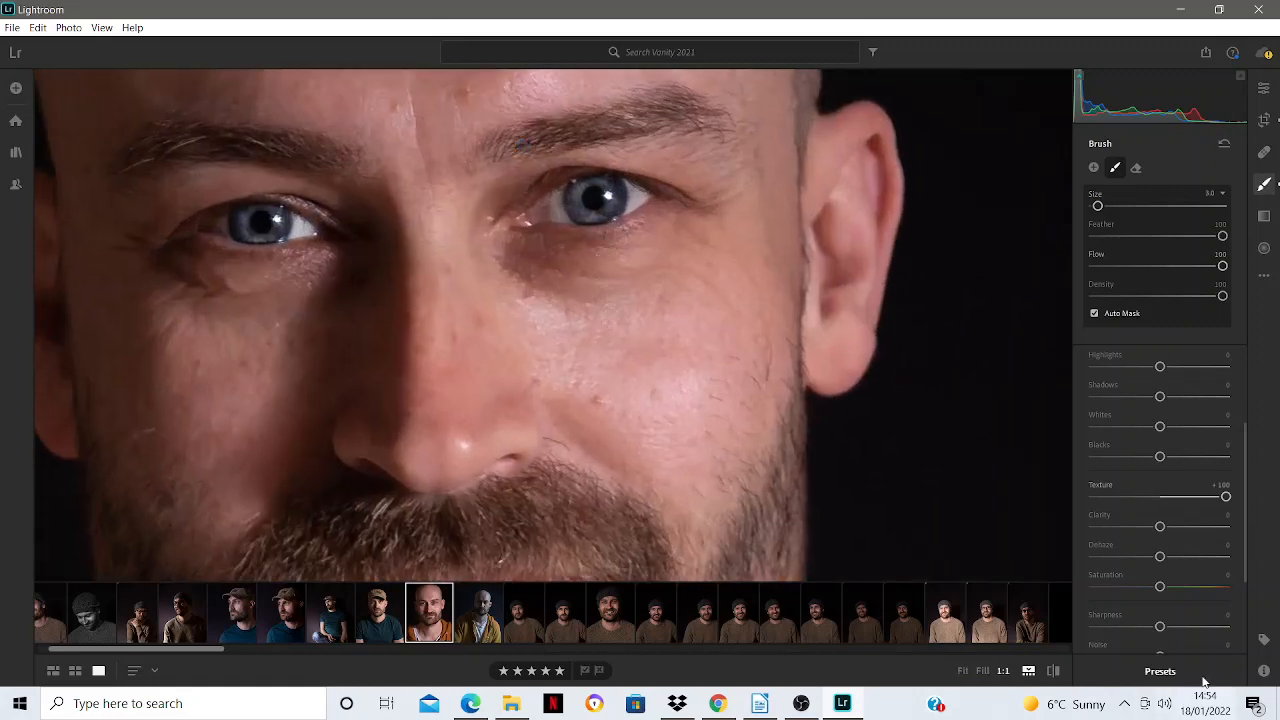
click(1054, 671)
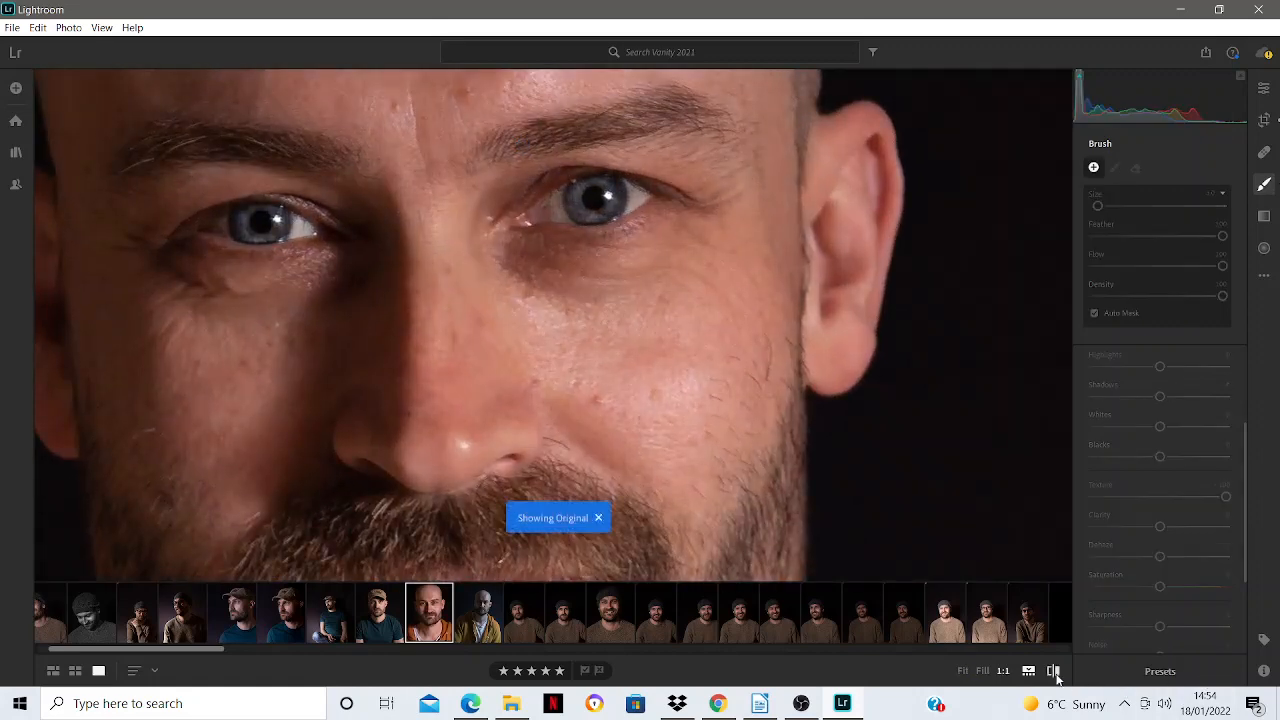
click(1054, 671)
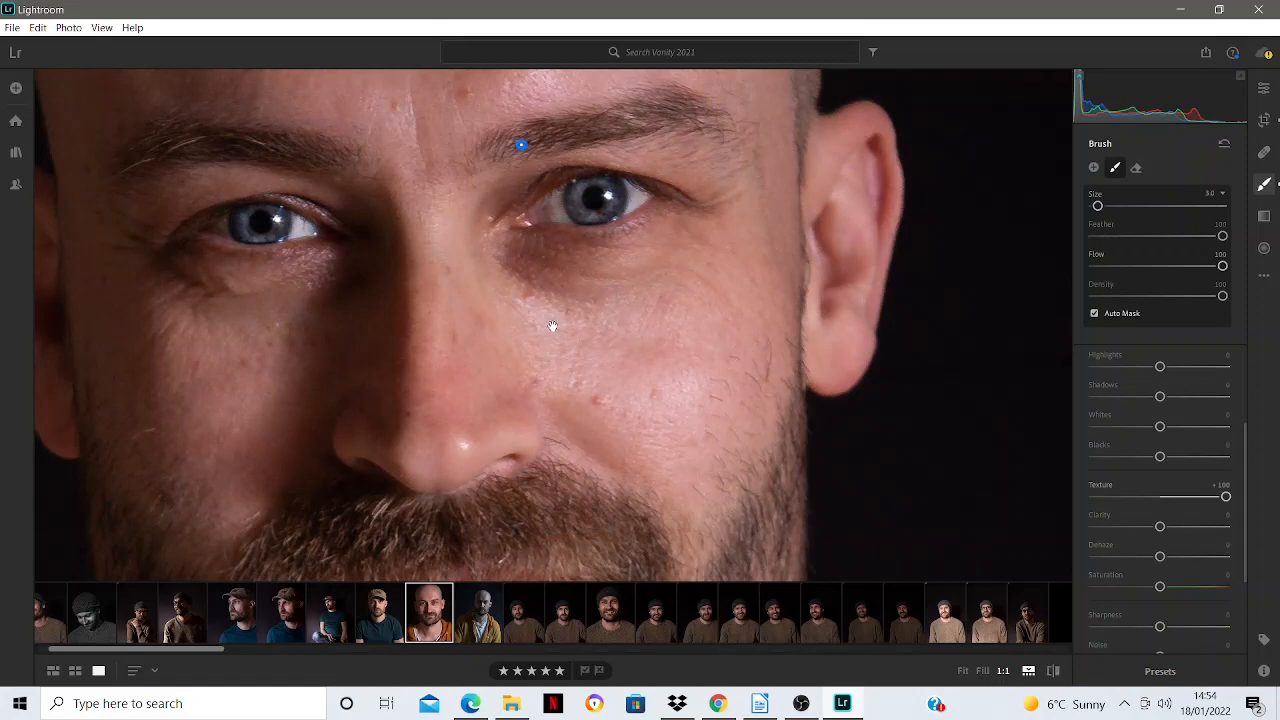
key(z)
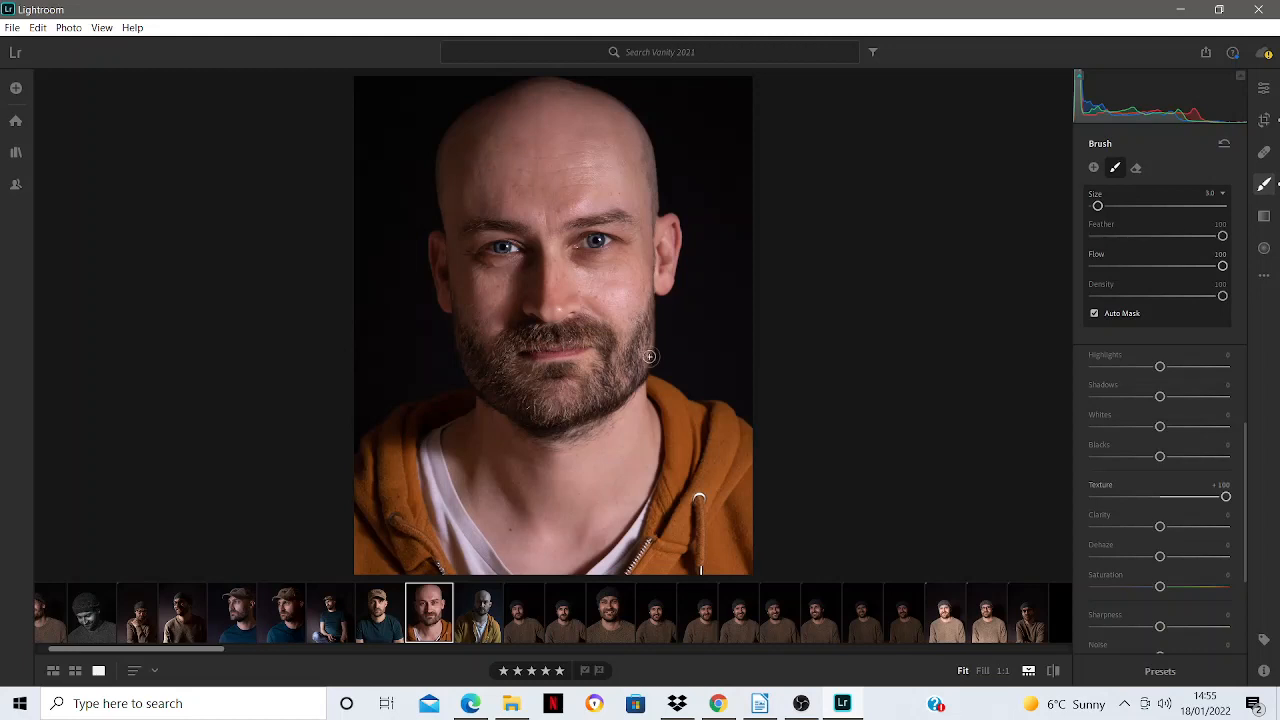
- Extend the Texture +100 brush mask over the whole beard and both ears, filling the gap at the chin
drag(634, 306, 606, 343)
mouse_move(453, 289)
mouse_down()
mouse_move(439, 248)
mouse_move(448, 292)
mouse_up()
mouse_move(580, 223)
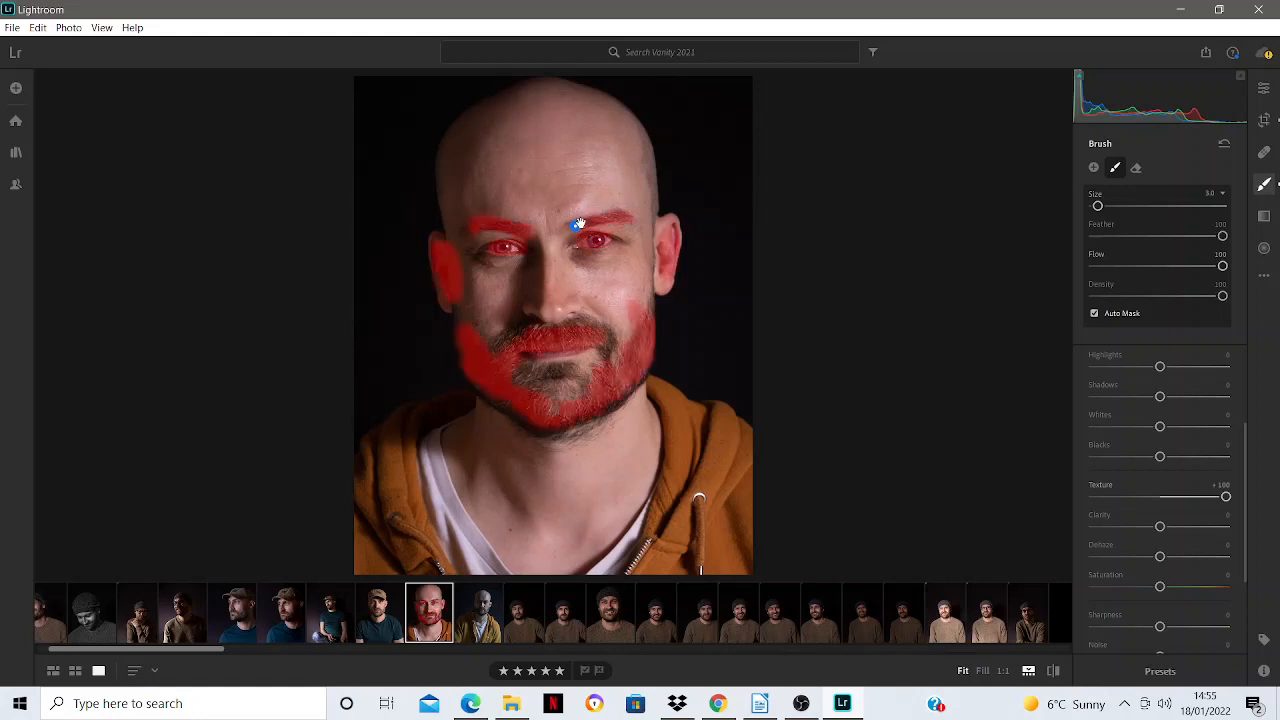
scroll(526, 400, up, 2)
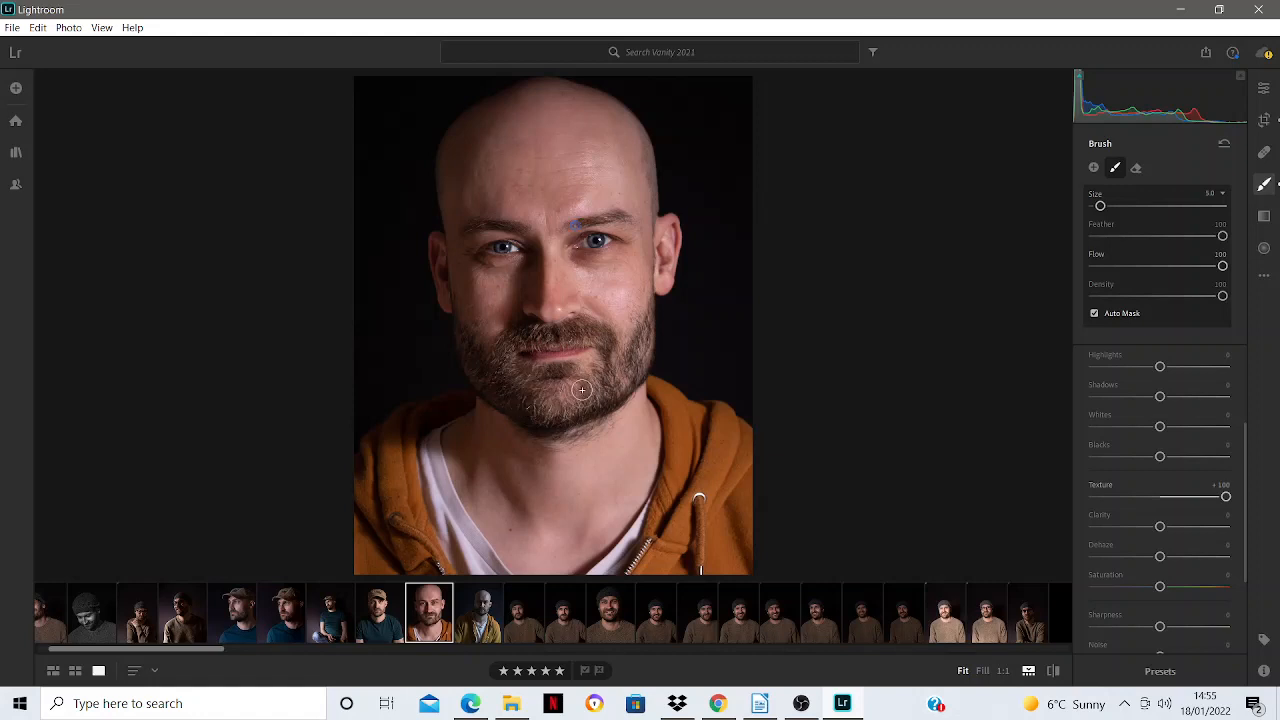
mouse_move(582, 390)
mouse_down()
mouse_move(611, 374)
mouse_move(602, 397)
mouse_move(639, 349)
mouse_up()
- Add a new brush adjustment with Texture -20 and paint it across the forehead to soften the skin
click(1094, 167)
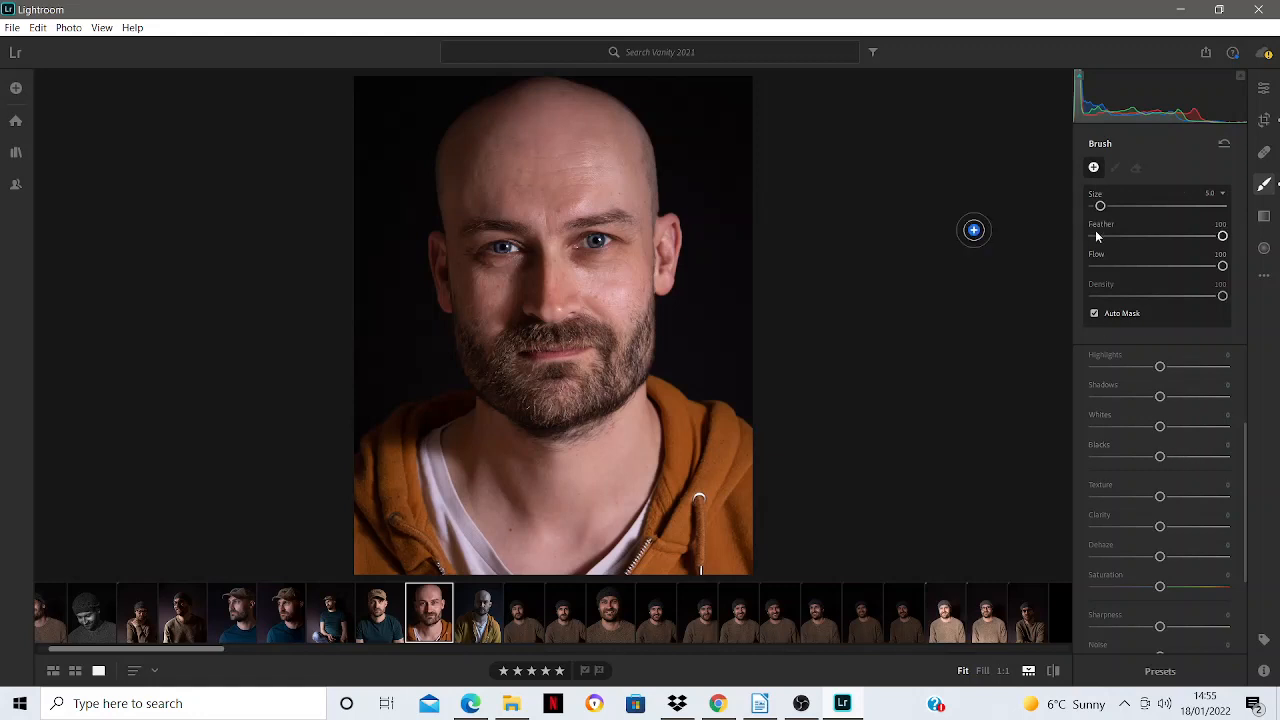
right_click(1163, 423)
click(1176, 427)
scroll(1172, 433, up, 2)
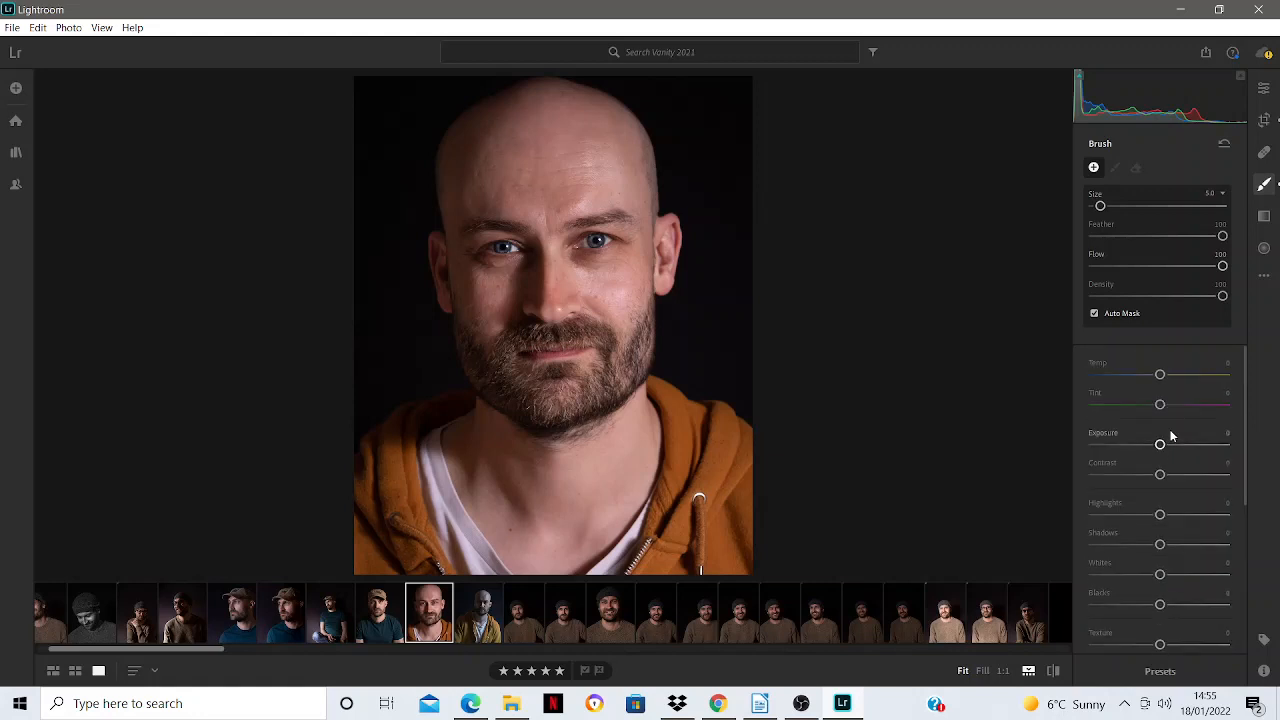
scroll(1172, 437, down, 2)
drag(1161, 499, 1153, 499)
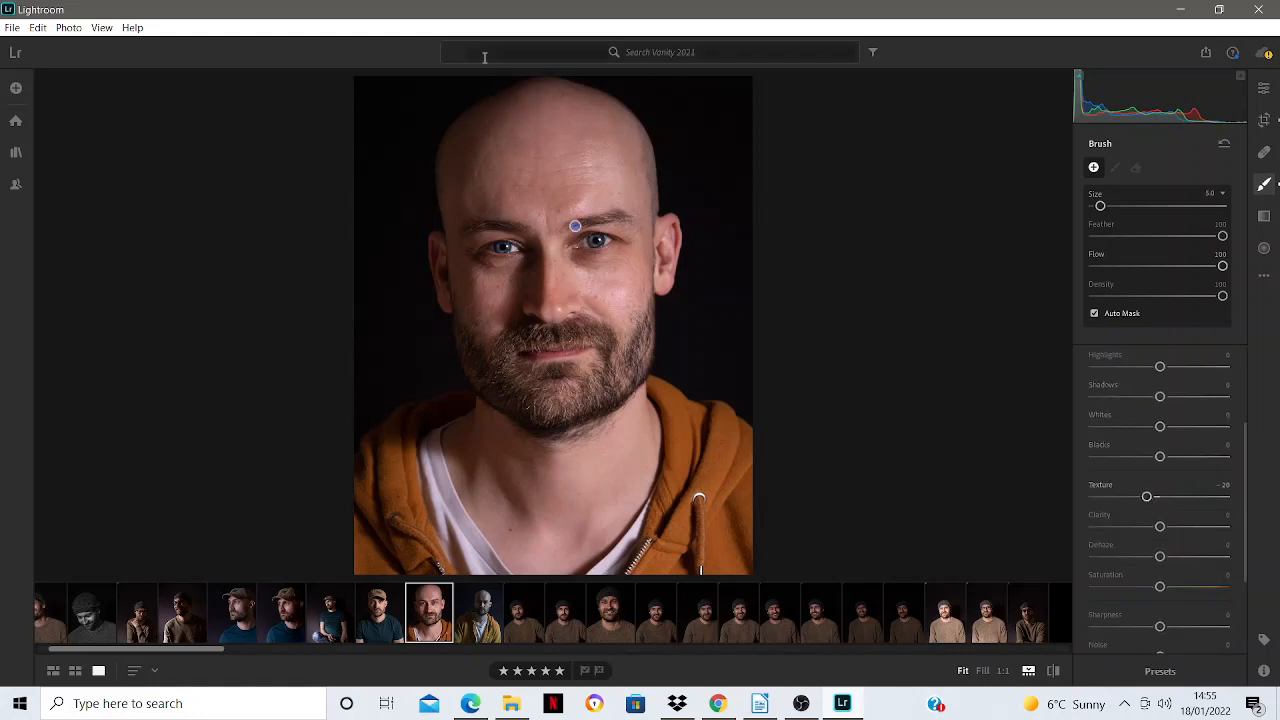
scroll(521, 160, up, 2)
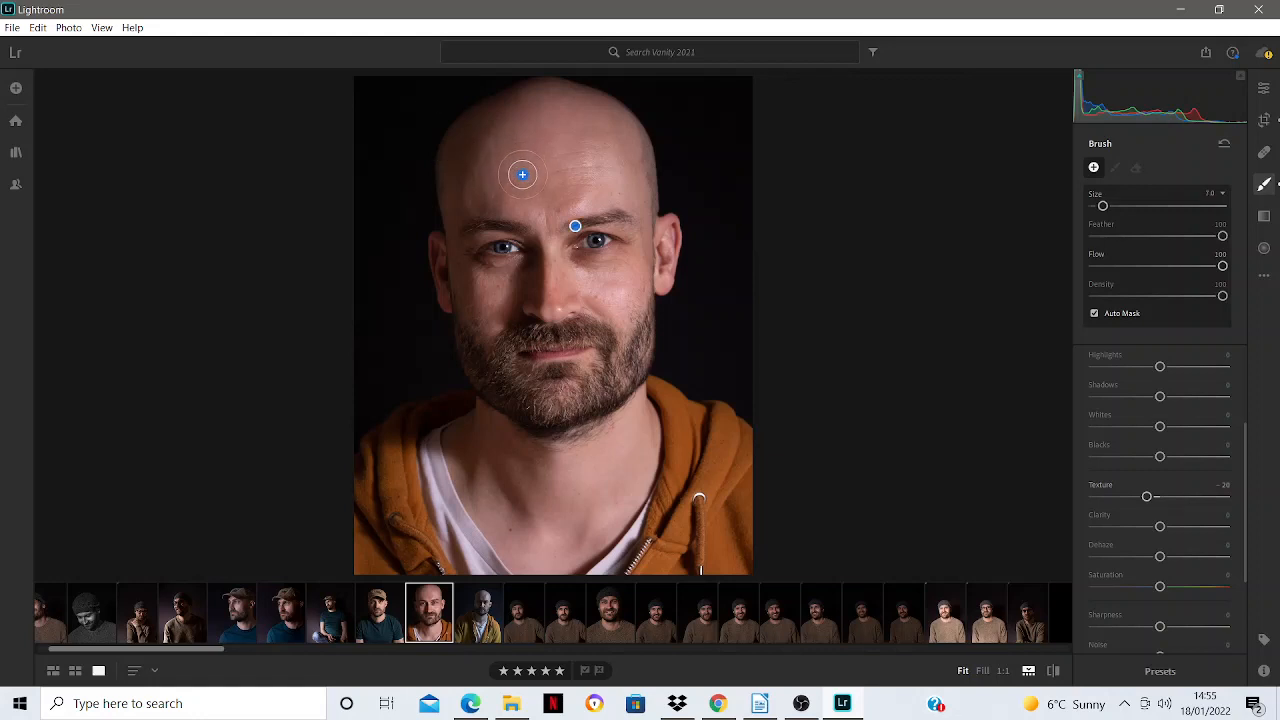
mouse_move(523, 174)
mouse_down()
mouse_move(576, 172)
mouse_move(504, 170)
mouse_move(518, 192)
mouse_move(566, 204)
mouse_move(586, 149)
mouse_move(491, 161)
mouse_move(505, 185)
mouse_move(598, 188)
mouse_move(550, 197)
mouse_move(546, 168)
mouse_move(594, 152)
mouse_up()
- Extend the skin-softening brush mask around the eyes, over the cheeks and across the rest of the forehead
scroll(590, 262, down, 1)
scroll(590, 267, down, 2)
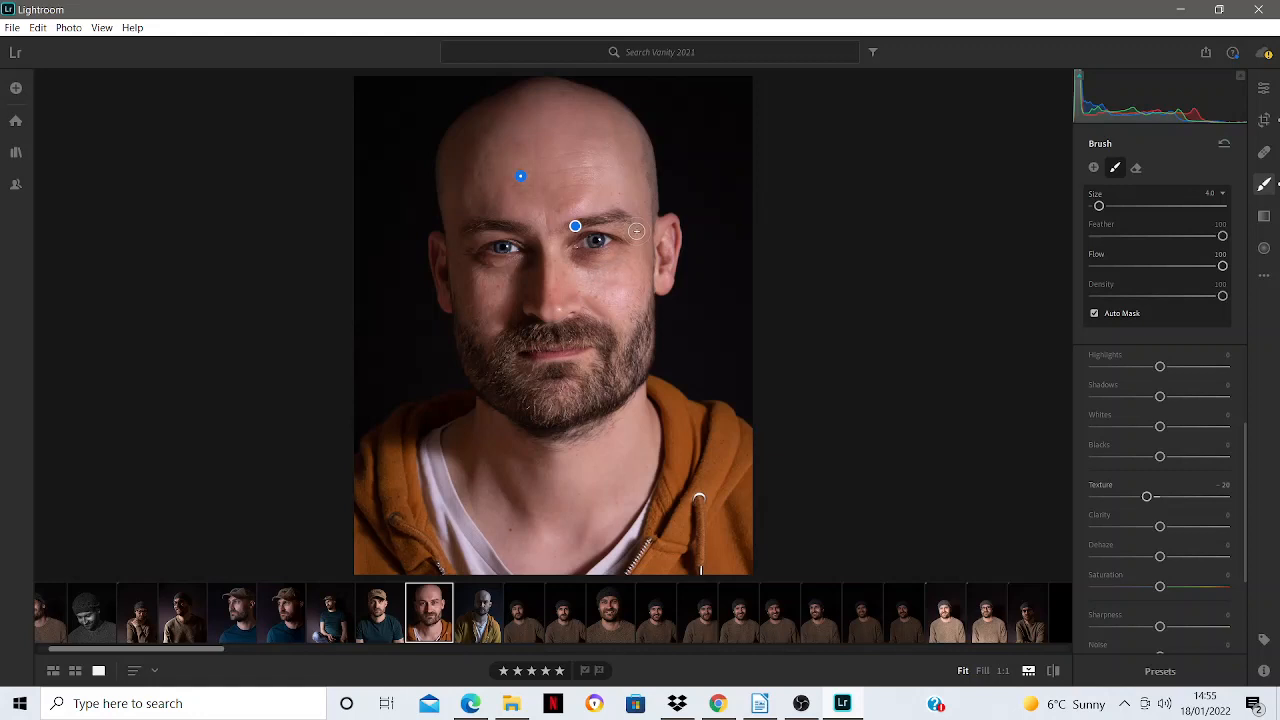
mouse_move(636, 228)
mouse_down()
mouse_move(612, 272)
mouse_move(578, 262)
mouse_move(628, 256)
mouse_up()
mouse_move(519, 278)
mouse_down()
mouse_move(488, 274)
mouse_move(520, 266)
mouse_move(488, 270)
mouse_move(477, 290)
mouse_move(505, 282)
mouse_move(499, 317)
mouse_move(509, 290)
mouse_move(500, 305)
mouse_up()
mouse_move(518, 173)
scroll(586, 159, up, 1)
mouse_move(560, 168)
mouse_down()
mouse_move(609, 173)
mouse_move(596, 148)
mouse_move(616, 181)
mouse_move(631, 157)
mouse_move(639, 178)
mouse_move(617, 136)
mouse_move(559, 117)
mouse_move(522, 122)
mouse_move(491, 157)
mouse_move(521, 182)
mouse_move(655, 190)
mouse_up()
- Reselect the Texture +100 brush adjustment and paint it over both sides of the orange hoodie
click(577, 228)
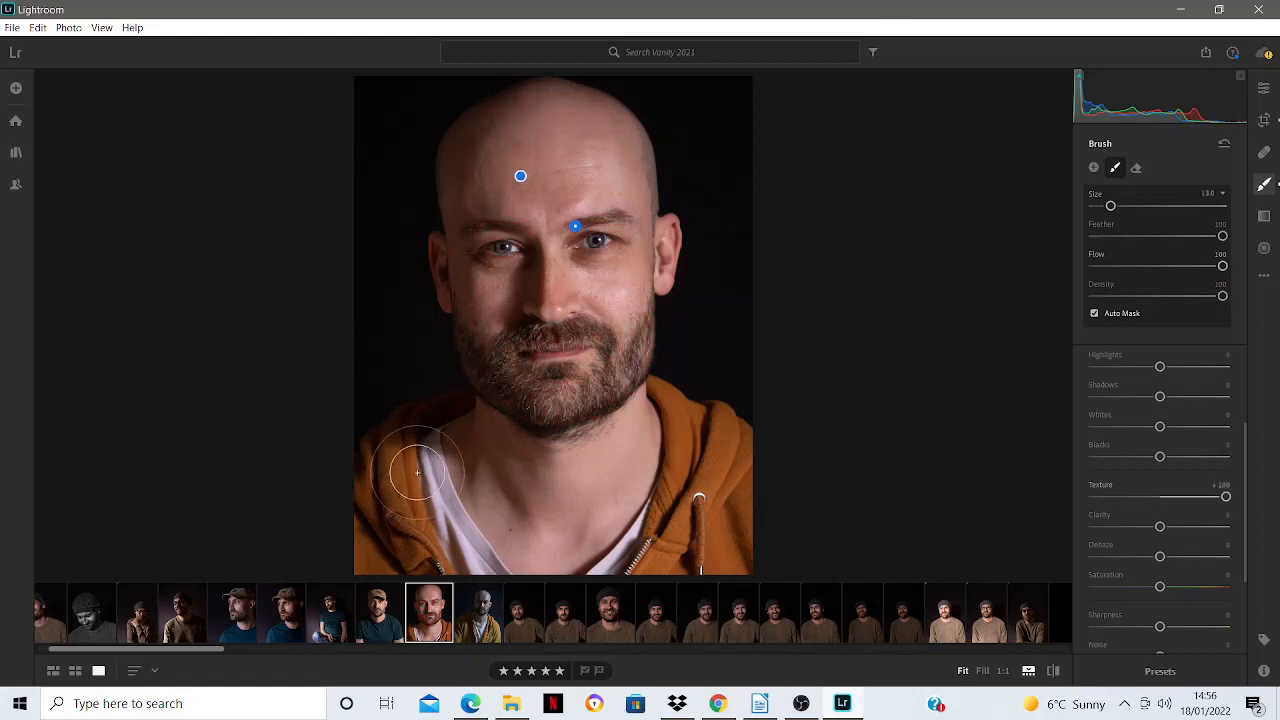
drag(414, 463, 470, 527)
drag(736, 498, 691, 529)
mouse_move(446, 525)
mouse_down()
mouse_move(420, 515)
mouse_move(439, 523)
mouse_up()
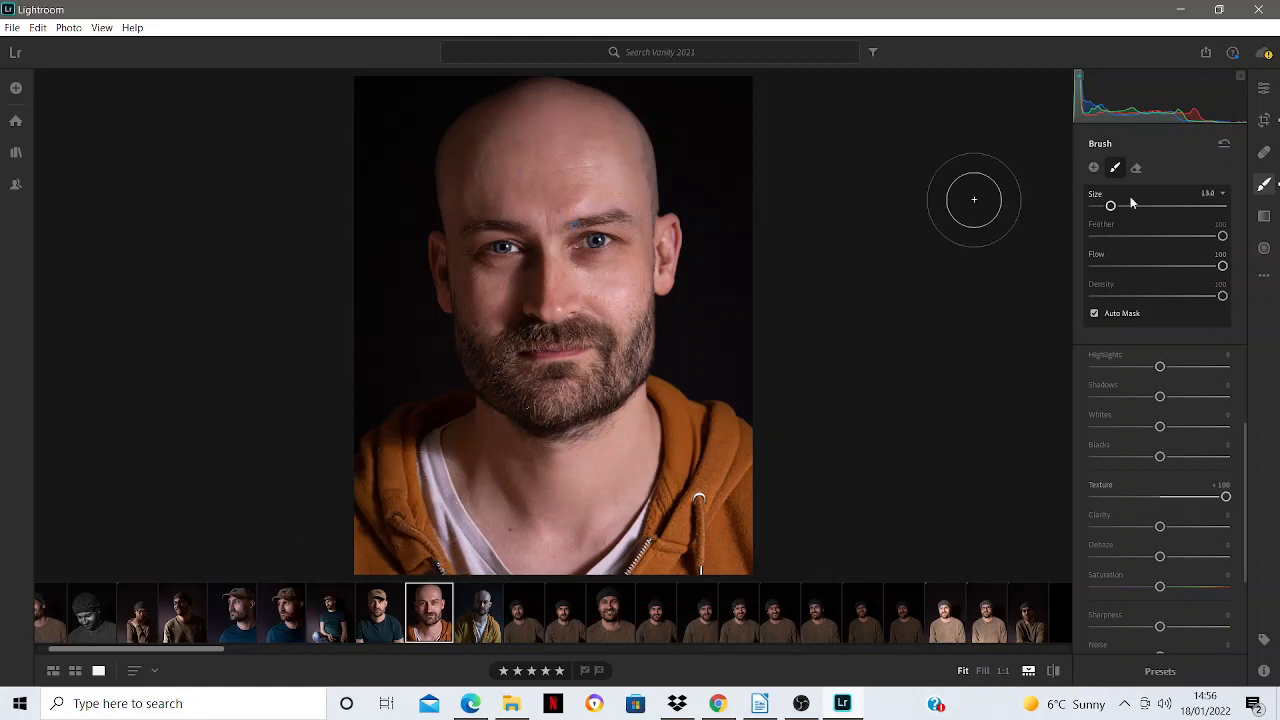
- Heal the small spots at the eyelid, on the shaded cheek and beside the nose with the Healing Brush
click(1264, 152)
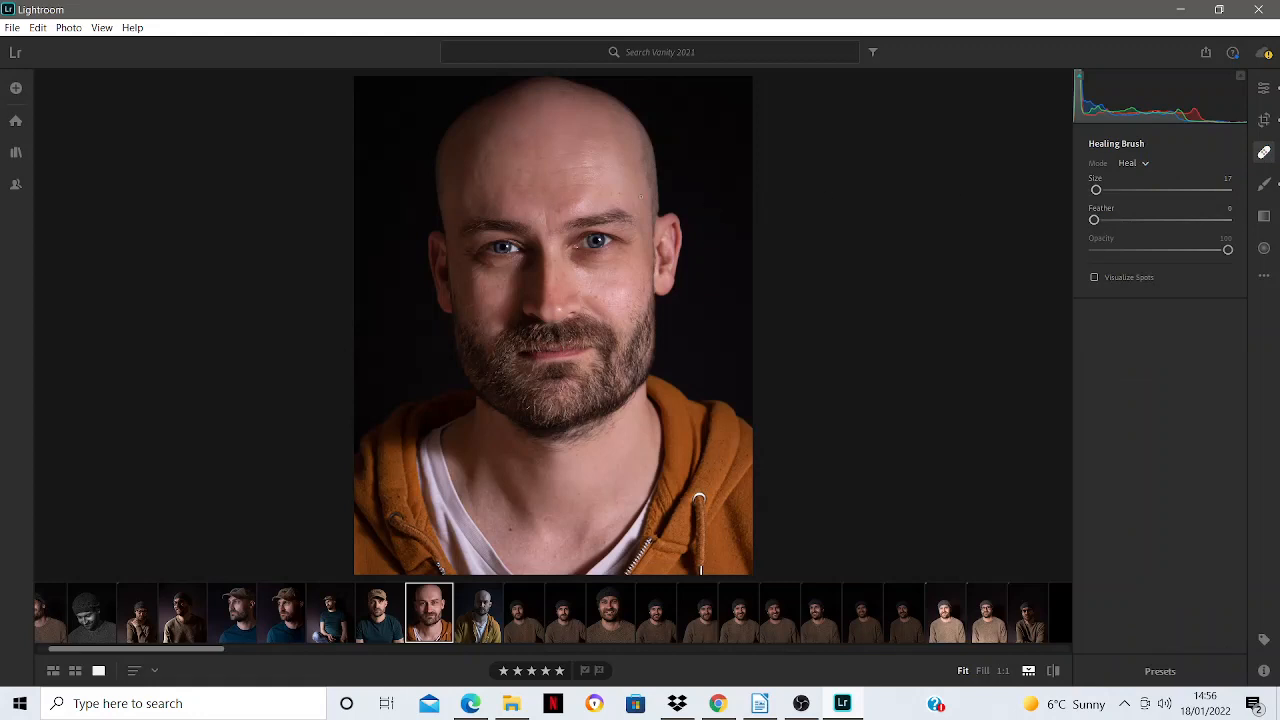
scroll(576, 174, up, 2)
key(z)
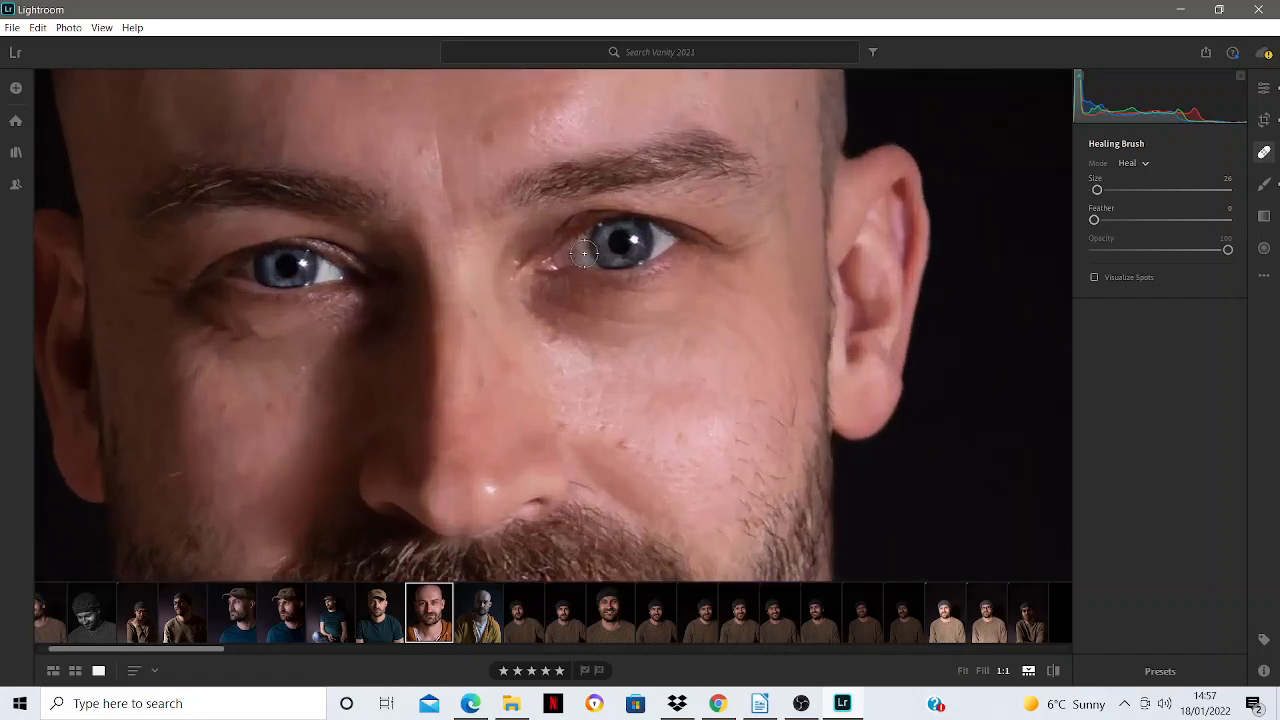
scroll(583, 252, down, 3)
scroll(601, 222, down, 1)
click(599, 224)
click(301, 370)
drag(591, 491, 597, 494)
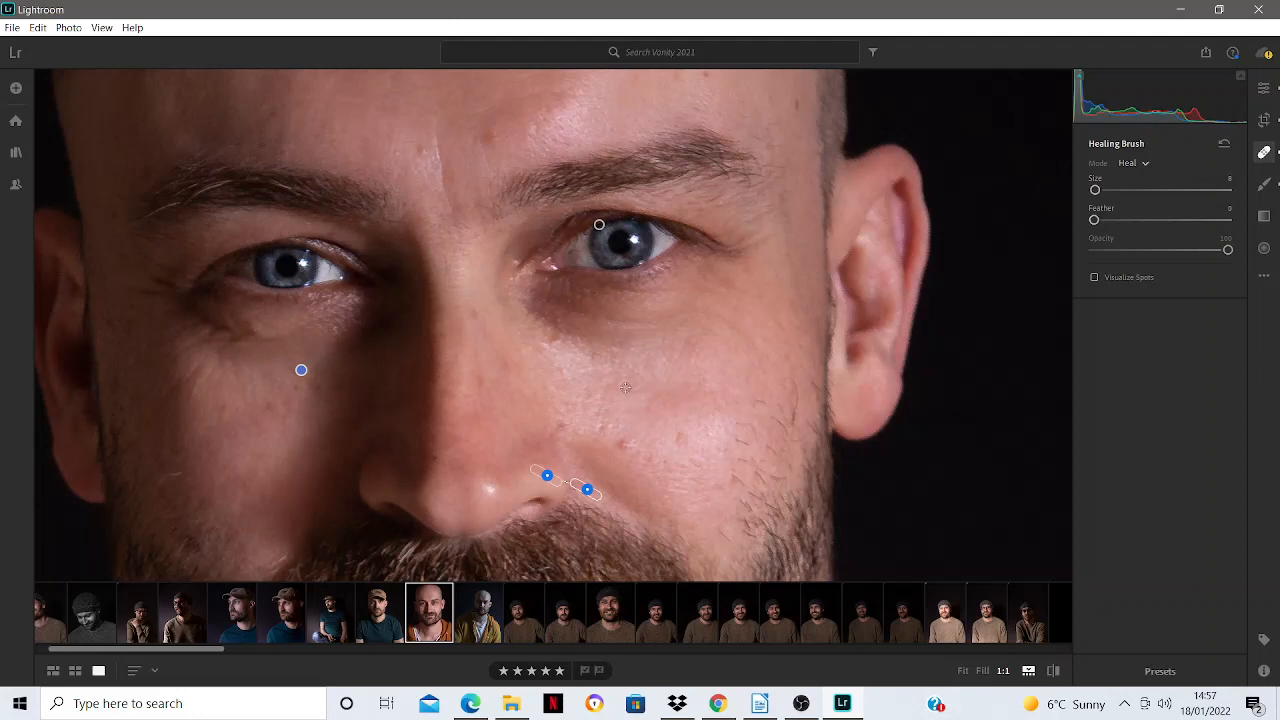
- Heal the blemishes on the forehead and bald scalp with the Healing Brush
drag(421, 141, 536, 460)
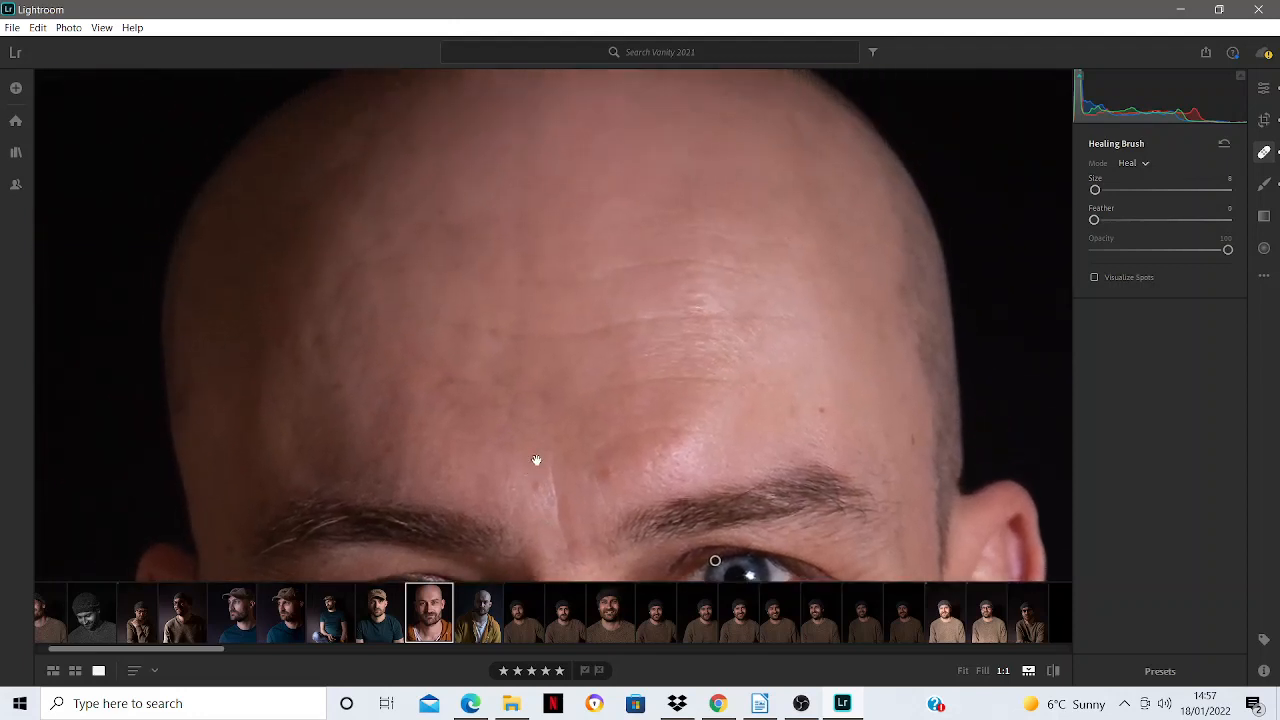
scroll(543, 245, up, 2)
click(535, 261)
drag(430, 196, 441, 213)
click(617, 339)
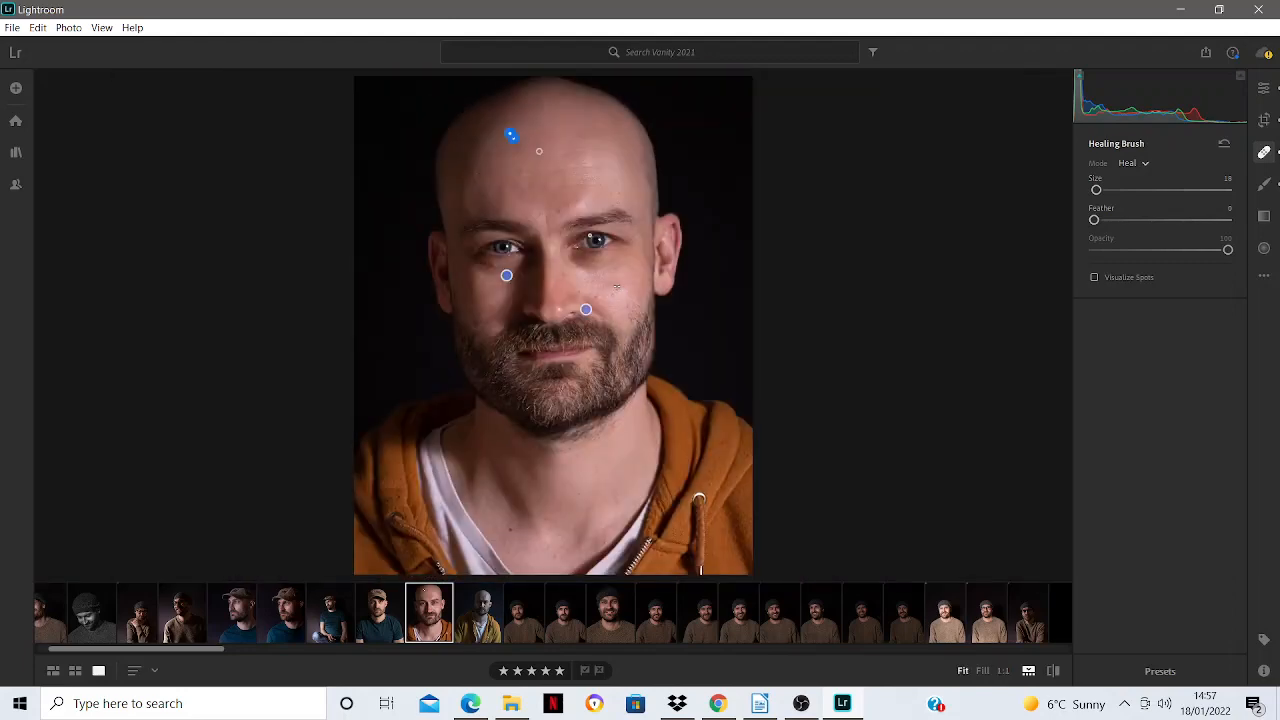
- Heal the remaining spots on both cheeks, then leave the Healing Brush and view the whole photo
click(617, 287)
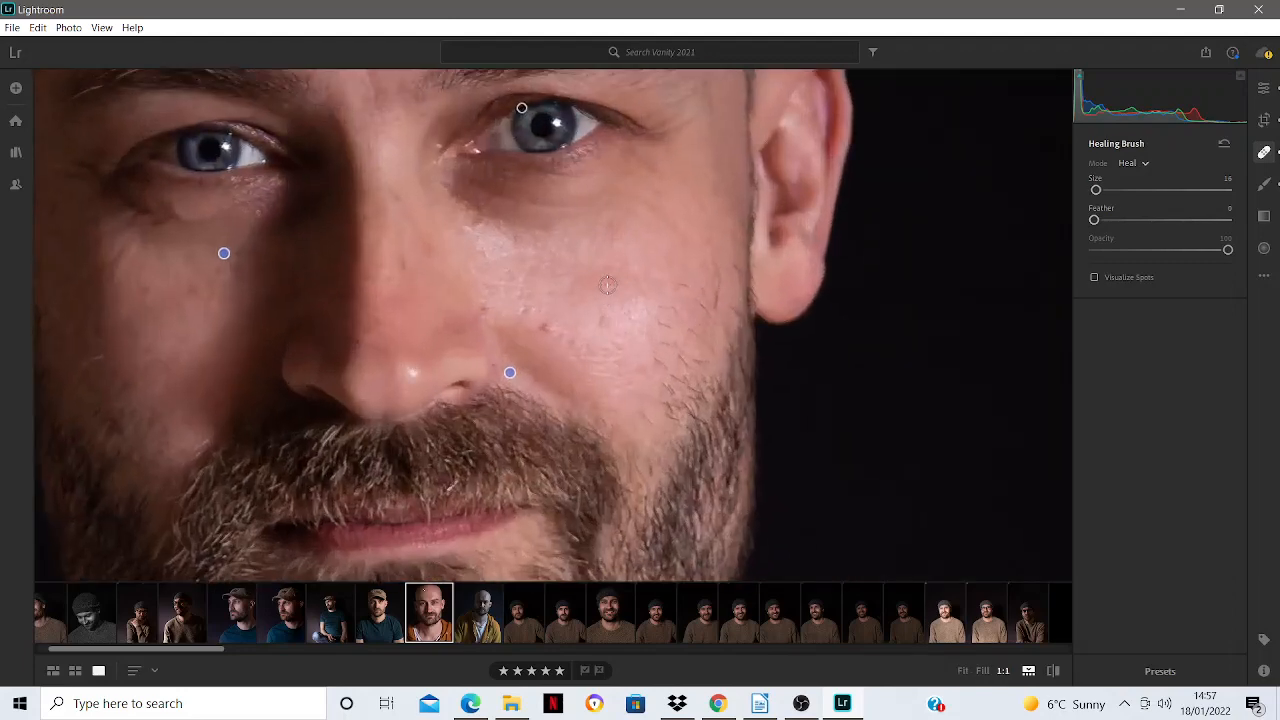
scroll(538, 328, down, 3)
click(544, 328)
click(605, 323)
click(191, 292)
drag(631, 306, 634, 306)
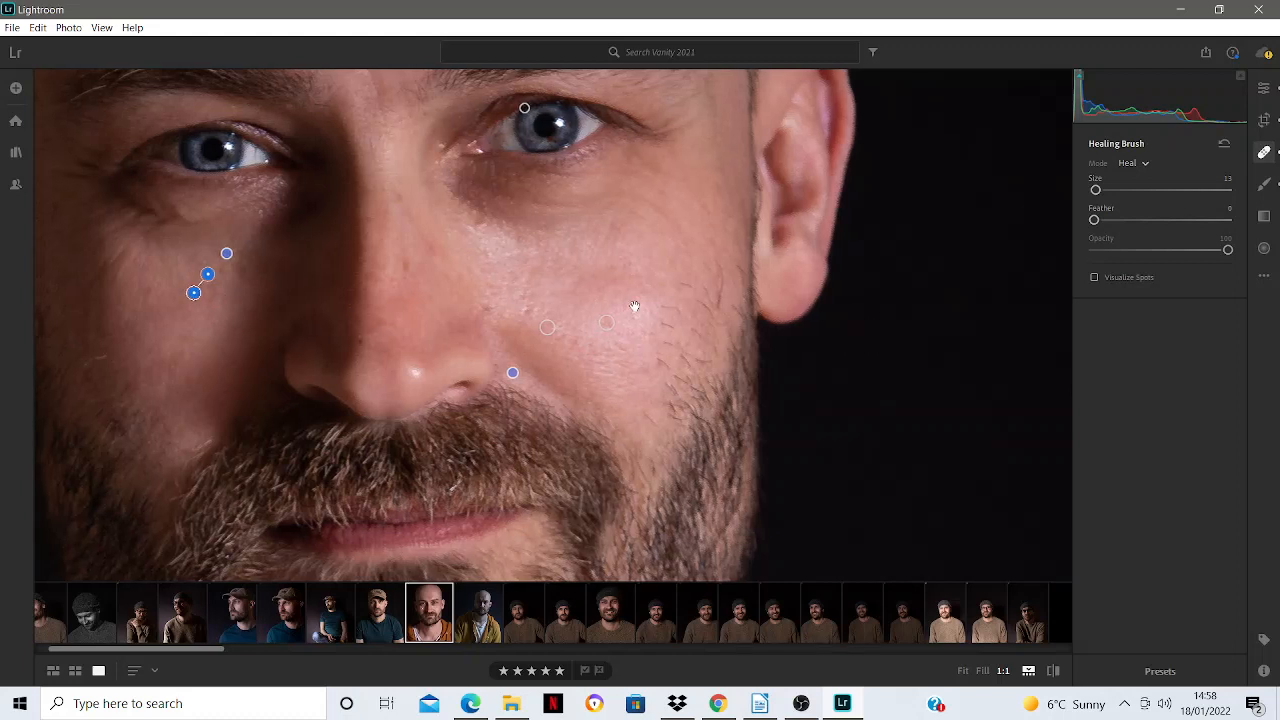
click(1263, 88)
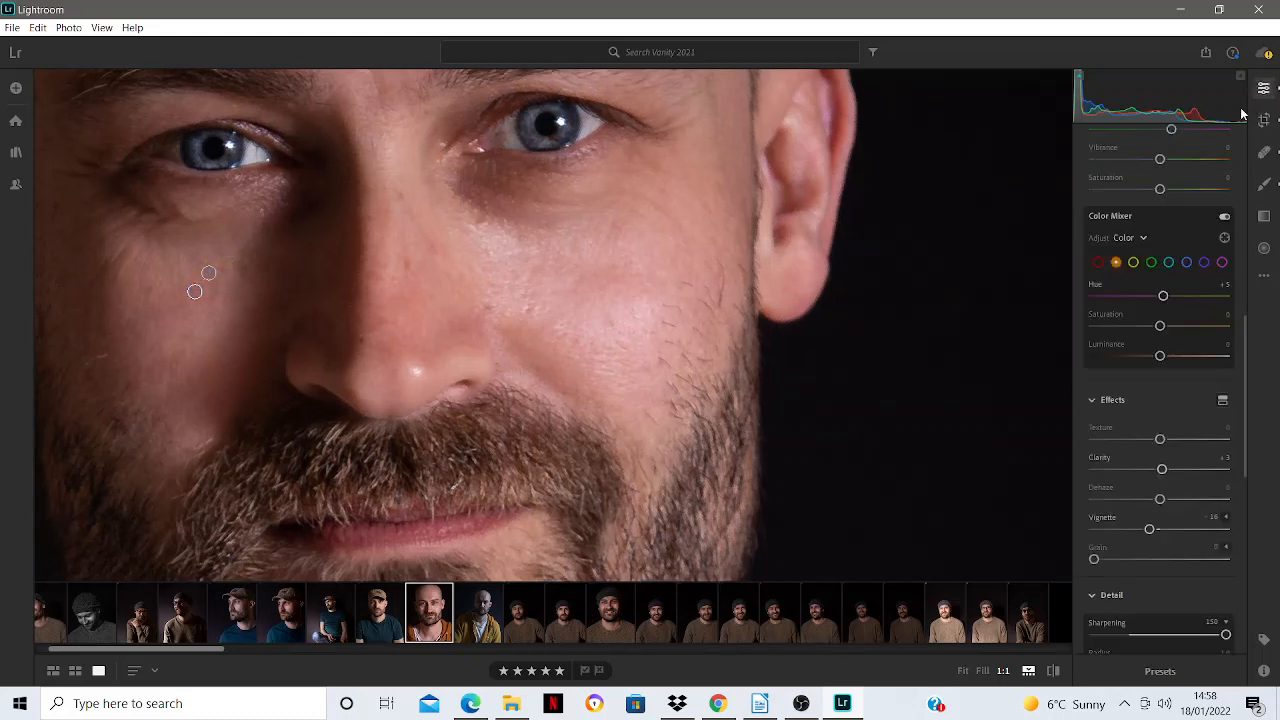
click(828, 200)
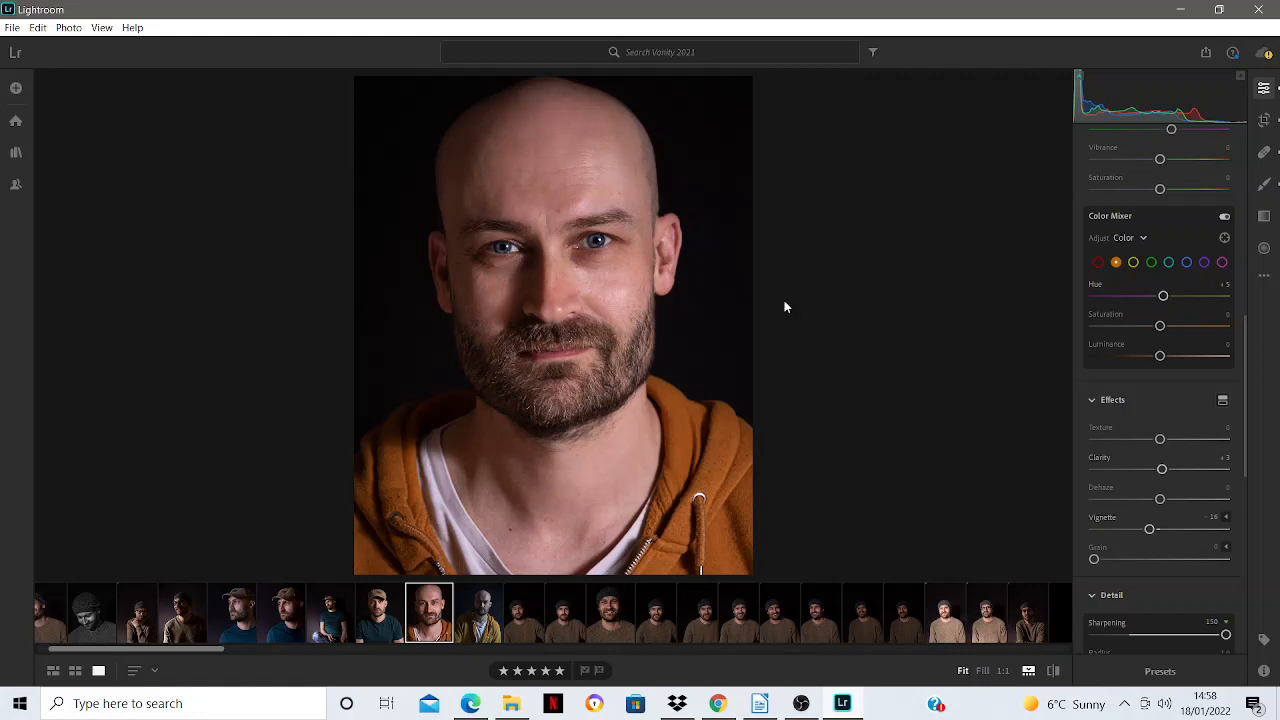
- Add a new brush adjustment with Shadows -10 and paint it along the shaded upper edge of the head
click(1265, 188)
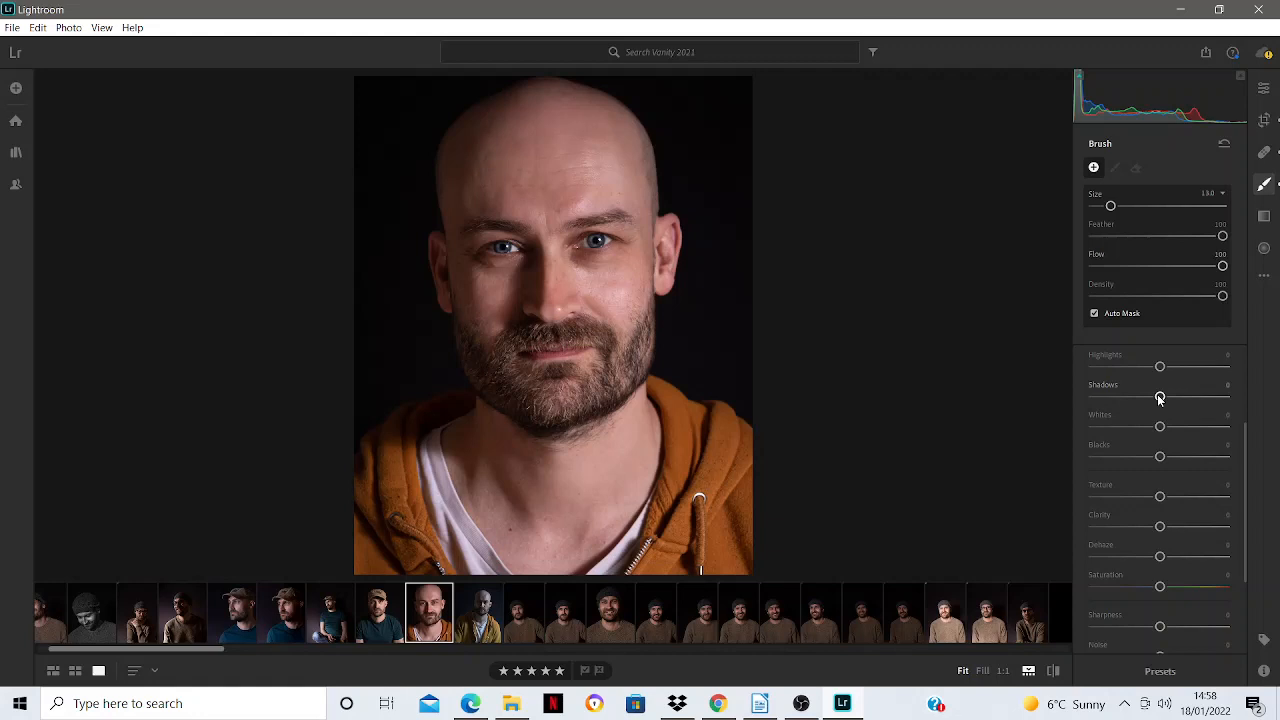
drag(1160, 398, 1153, 403)
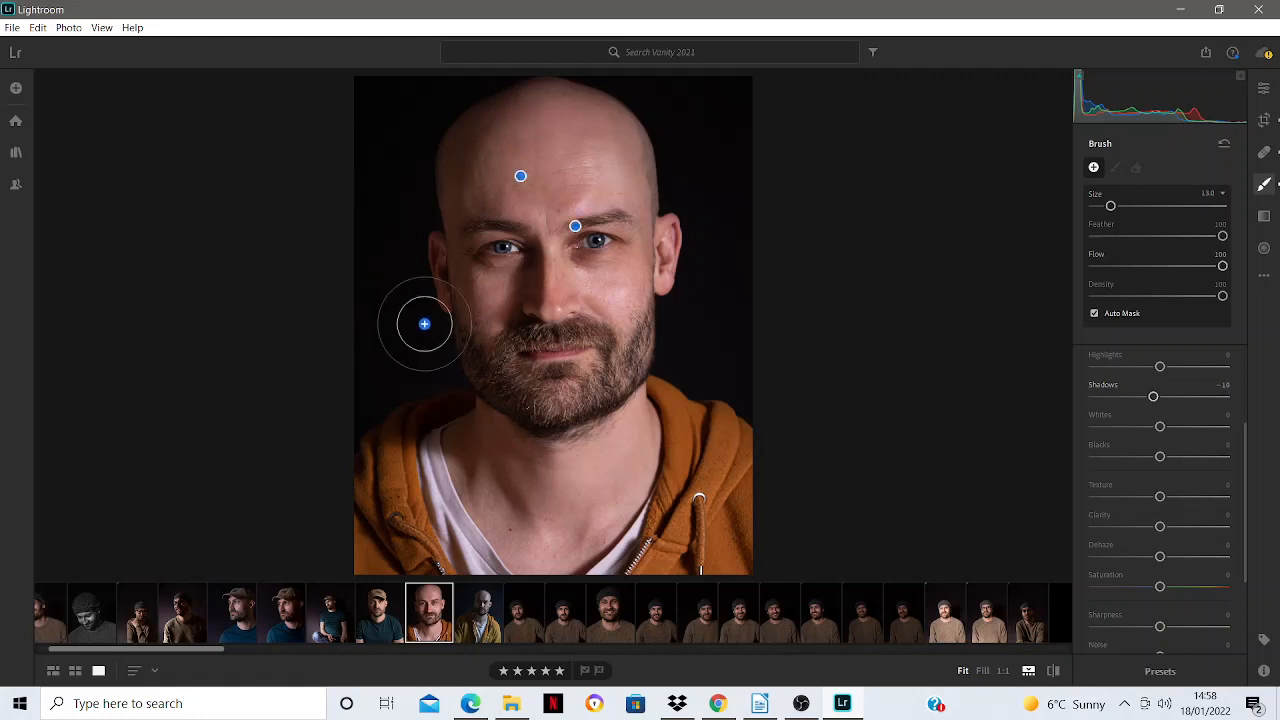
scroll(442, 266, down, 1)
scroll(442, 266, down, 2)
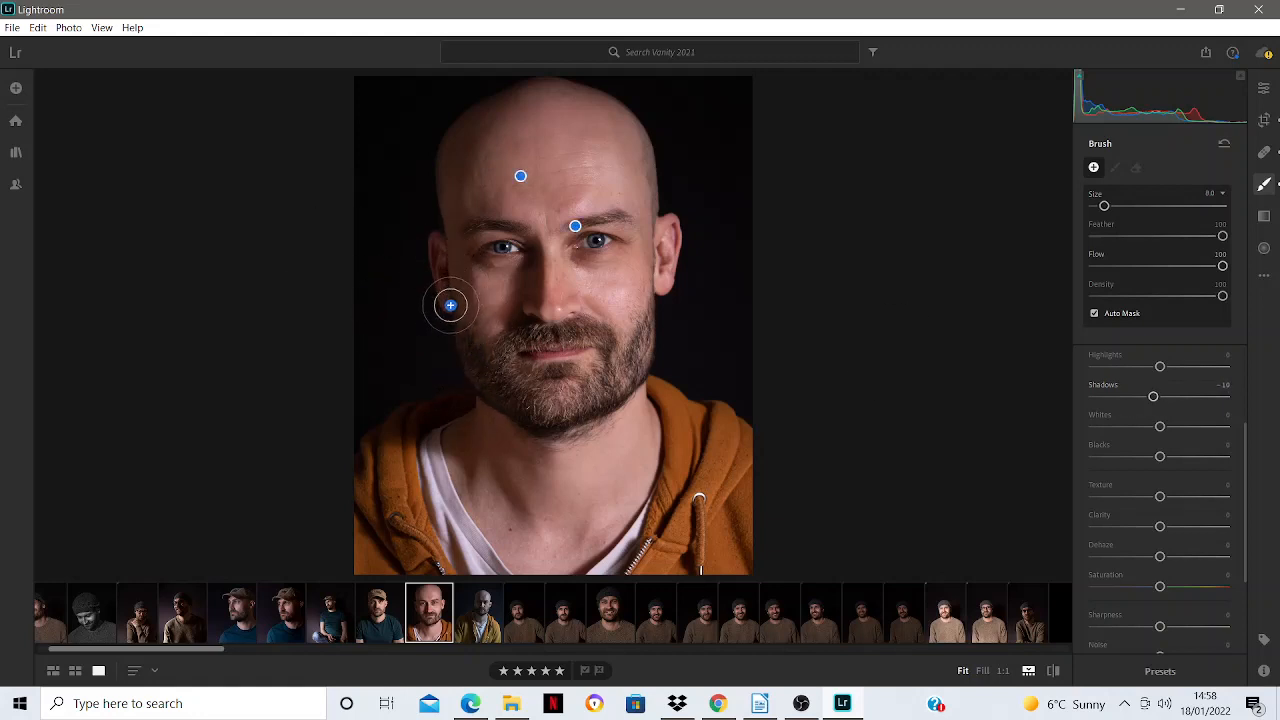
scroll(449, 303, down, 2)
scroll(449, 163, down, 1)
mouse_move(483, 129)
mouse_down()
mouse_move(466, 220)
mouse_move(520, 110)
mouse_up()
scroll(443, 289, down, 2)
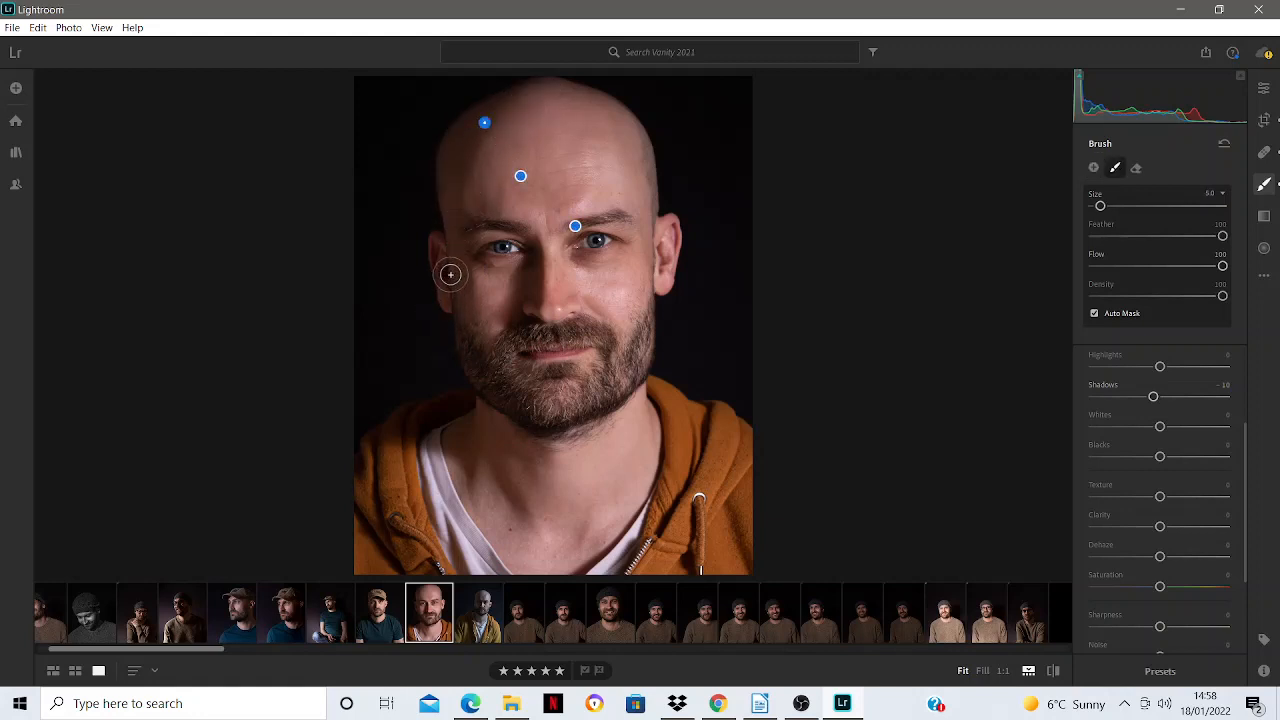
- Extend the Shadows -10 brush over the beard, neck and both hoodie shoulders, and begin another new brush adjustment
drag(498, 376, 531, 409)
scroll(489, 460, up, 1)
mouse_move(494, 457)
mouse_down()
mouse_move(540, 514)
mouse_move(503, 446)
mouse_move(489, 481)
mouse_move(470, 438)
mouse_move(462, 470)
mouse_up()
mouse_move(420, 427)
mouse_down()
mouse_move(413, 498)
mouse_move(440, 534)
mouse_move(404, 524)
mouse_up()
mouse_move(678, 420)
mouse_down()
mouse_move(662, 404)
mouse_move(672, 455)
mouse_move(666, 442)
mouse_up()
key(bracketright)
click(1095, 172)
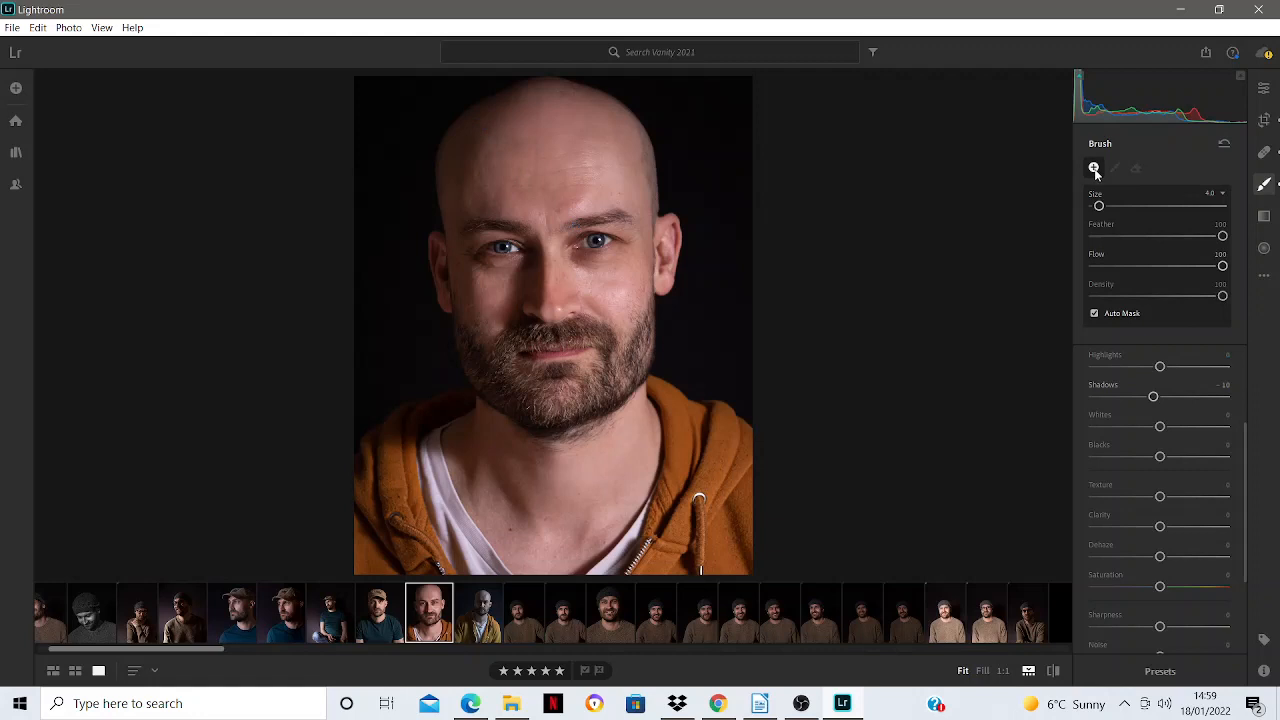
- Reset the new brush's adjustments, set Highlights to +9, enlarge the brush to size 7 and paint the lit side of the forehead
right_click(1186, 434)
click(1190, 442)
drag(1160, 368, 1171, 375)
drag(1171, 378, 1169, 379)
scroll(569, 143, up, 2)
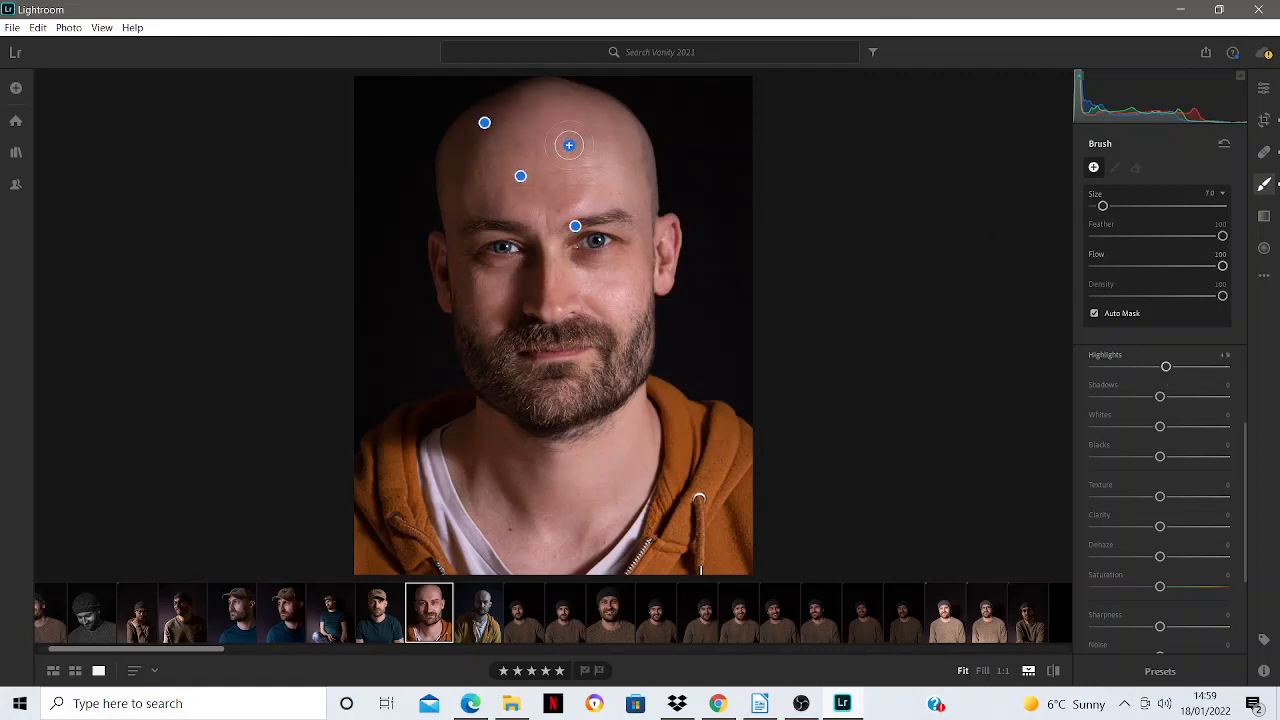
scroll(604, 164, up, 1)
mouse_move(599, 163)
mouse_down()
mouse_move(578, 210)
mouse_move(601, 146)
mouse_move(589, 222)
mouse_up()
- Extend the Highlights brush over both cheeks, the neck and the upper chest, then close the Brush tool
drag(589, 279, 634, 288)
mouse_move(491, 283)
mouse_down()
mouse_move(489, 320)
mouse_move(494, 286)
mouse_move(491, 305)
mouse_move(497, 296)
mouse_up()
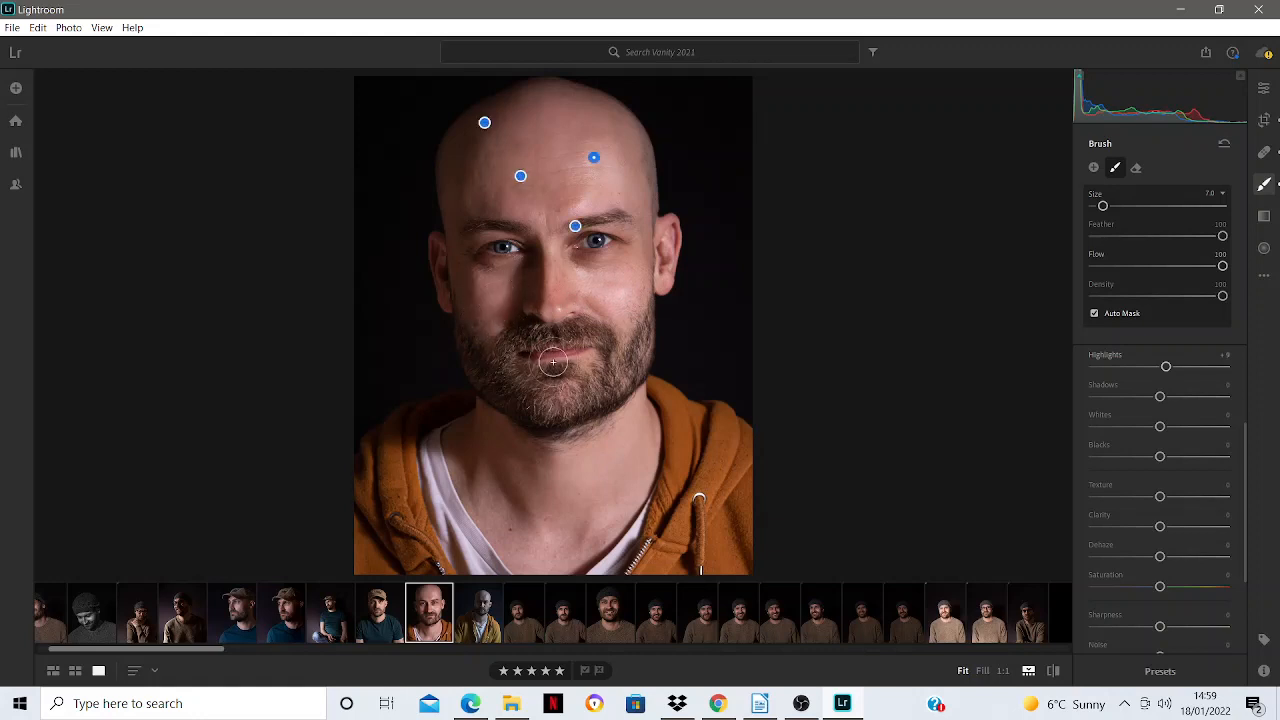
mouse_move(621, 444)
mouse_down()
mouse_move(576, 536)
mouse_move(531, 449)
mouse_up()
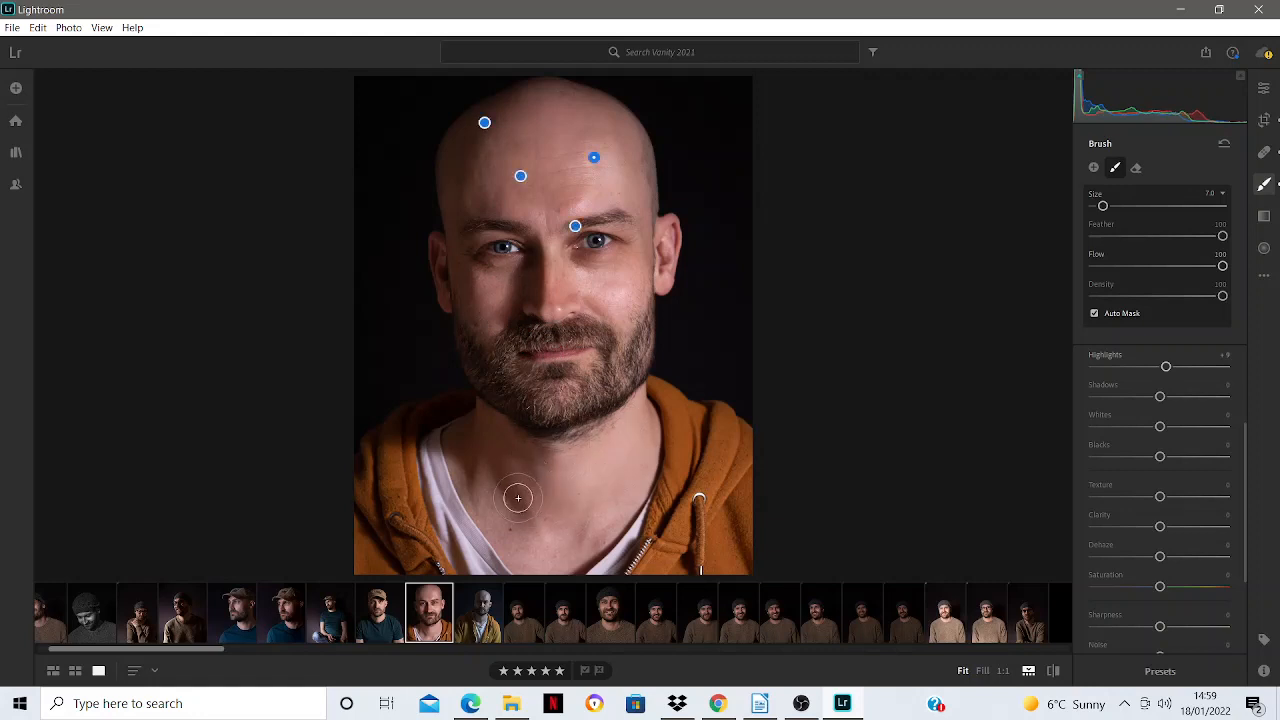
mouse_move(517, 494)
mouse_down()
mouse_move(564, 550)
mouse_move(538, 505)
mouse_move(554, 531)
mouse_move(543, 516)
mouse_move(506, 535)
mouse_move(507, 518)
mouse_move(451, 459)
mouse_move(465, 503)
mouse_move(560, 512)
mouse_move(658, 487)
mouse_move(648, 437)
mouse_move(616, 507)
mouse_move(564, 534)
mouse_move(551, 564)
mouse_move(488, 528)
mouse_move(512, 549)
mouse_move(482, 506)
mouse_move(554, 568)
mouse_up()
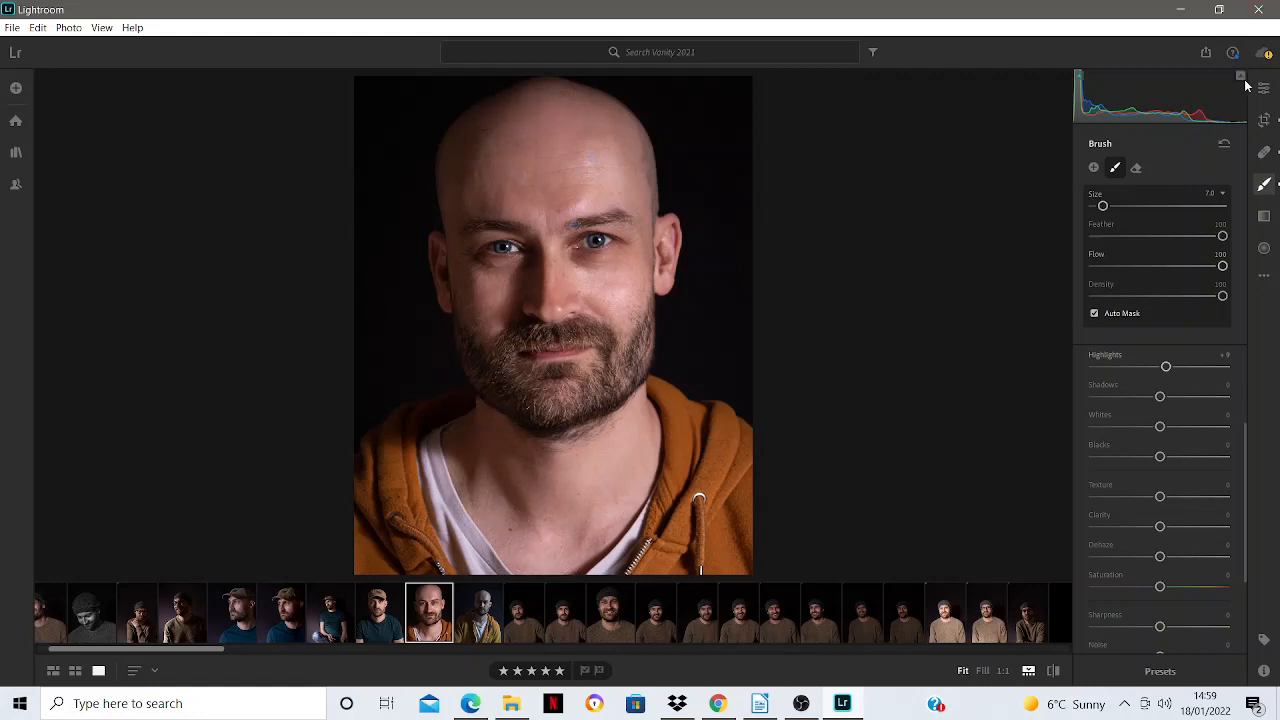
click(1264, 185)
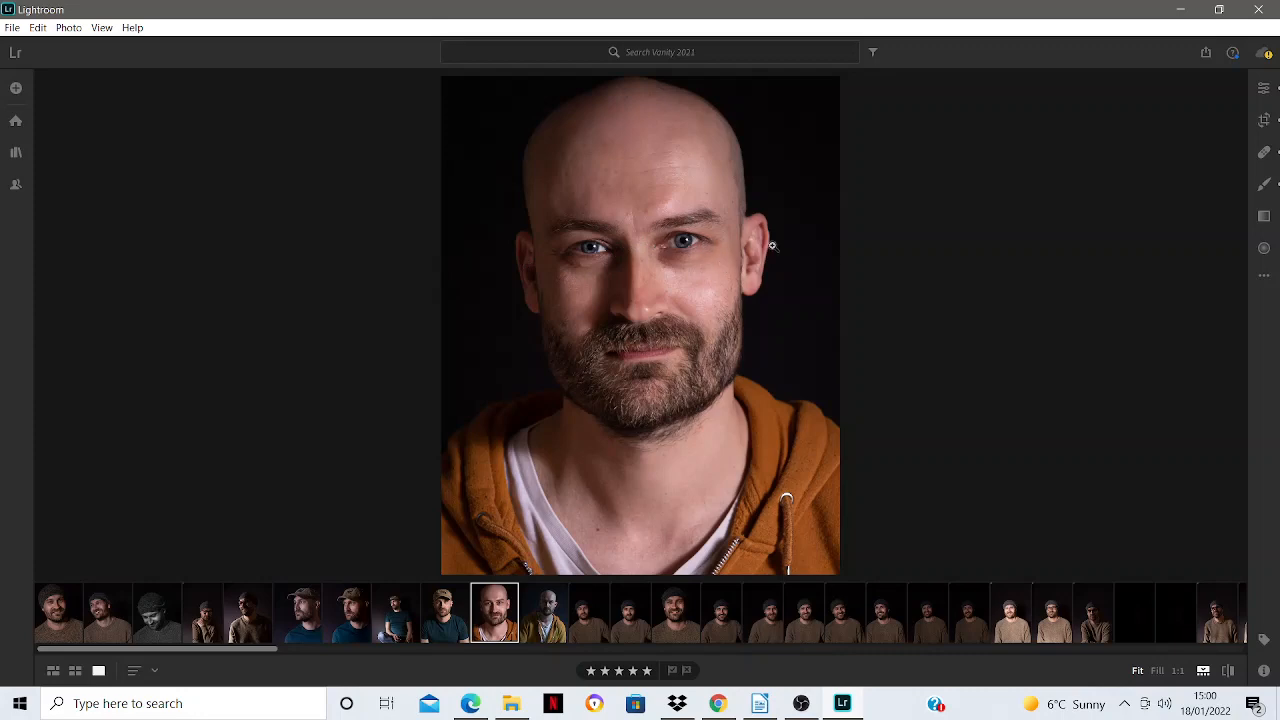
- Inspect the eyes and face at 1:1 and in the full view, then show the original photo for comparison
click(692, 245)
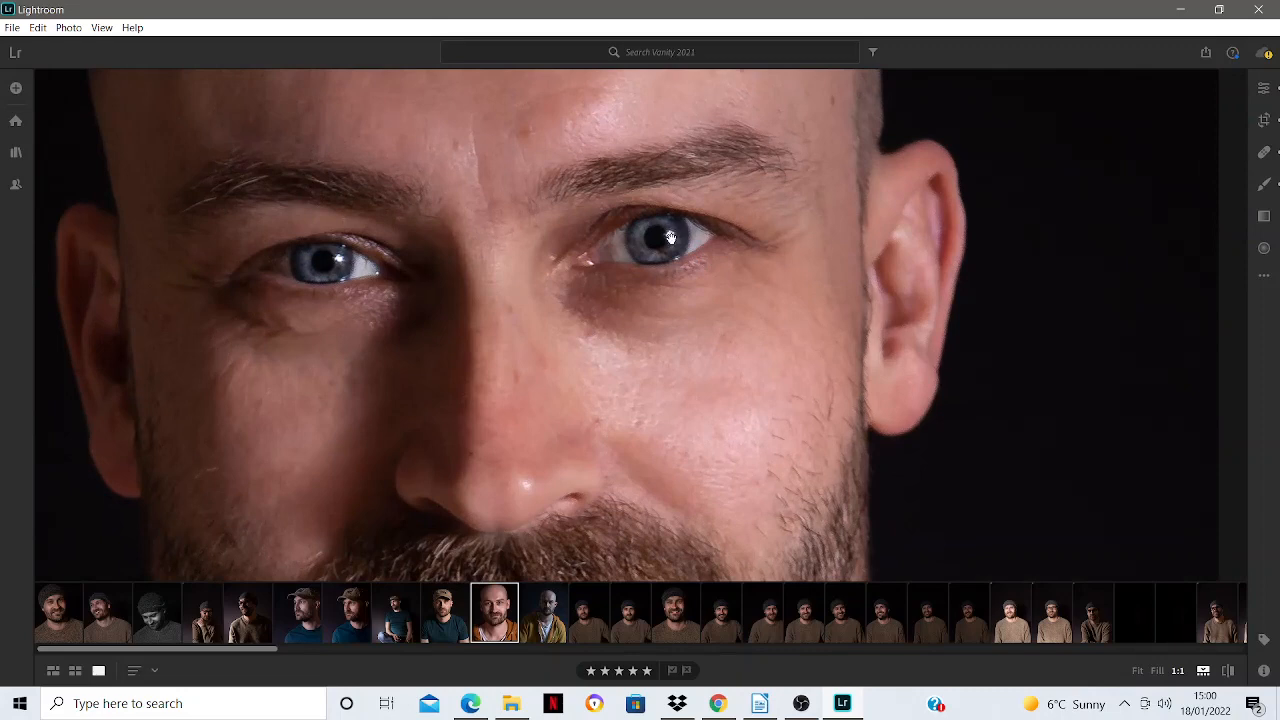
click(619, 316)
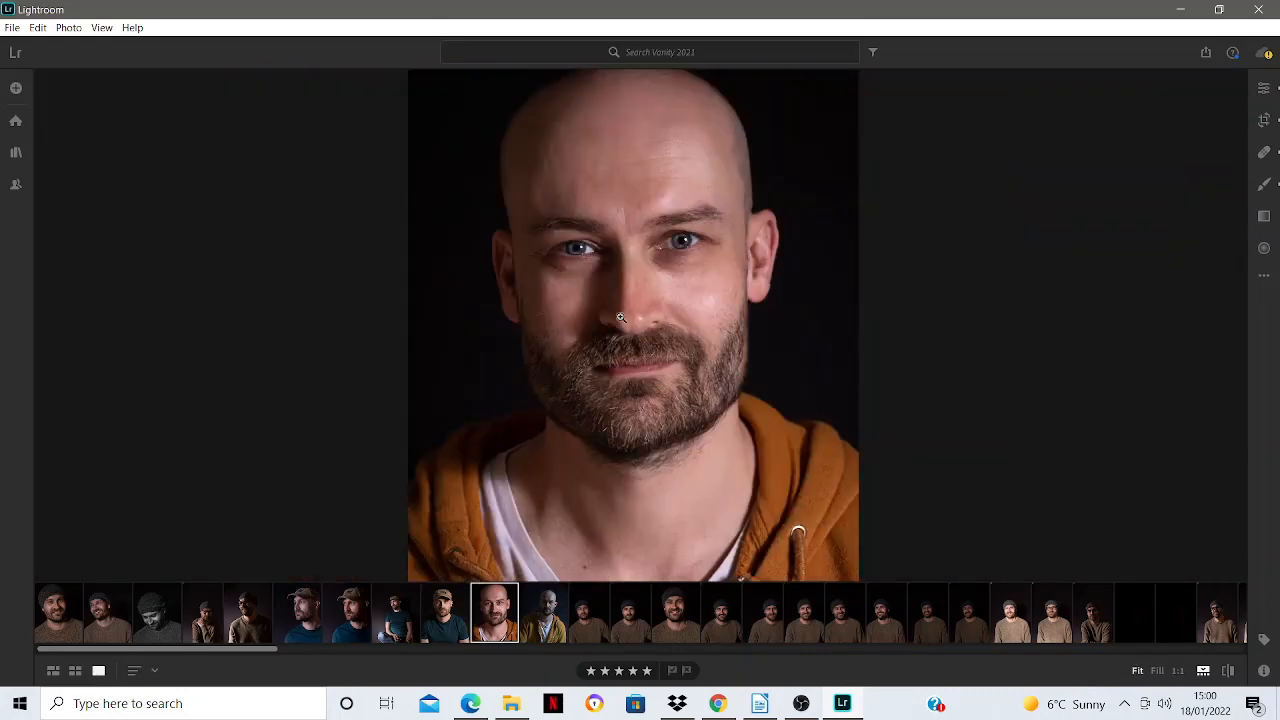
click(678, 287)
click(704, 311)
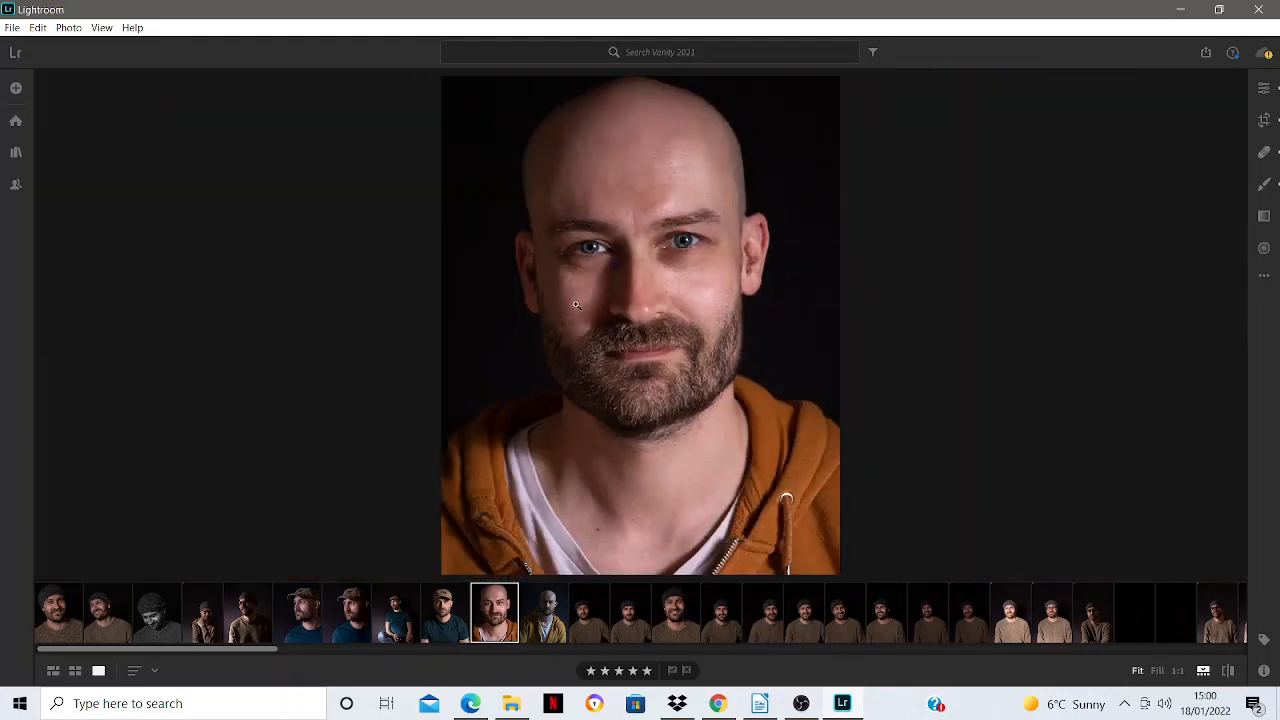
click(1231, 672)
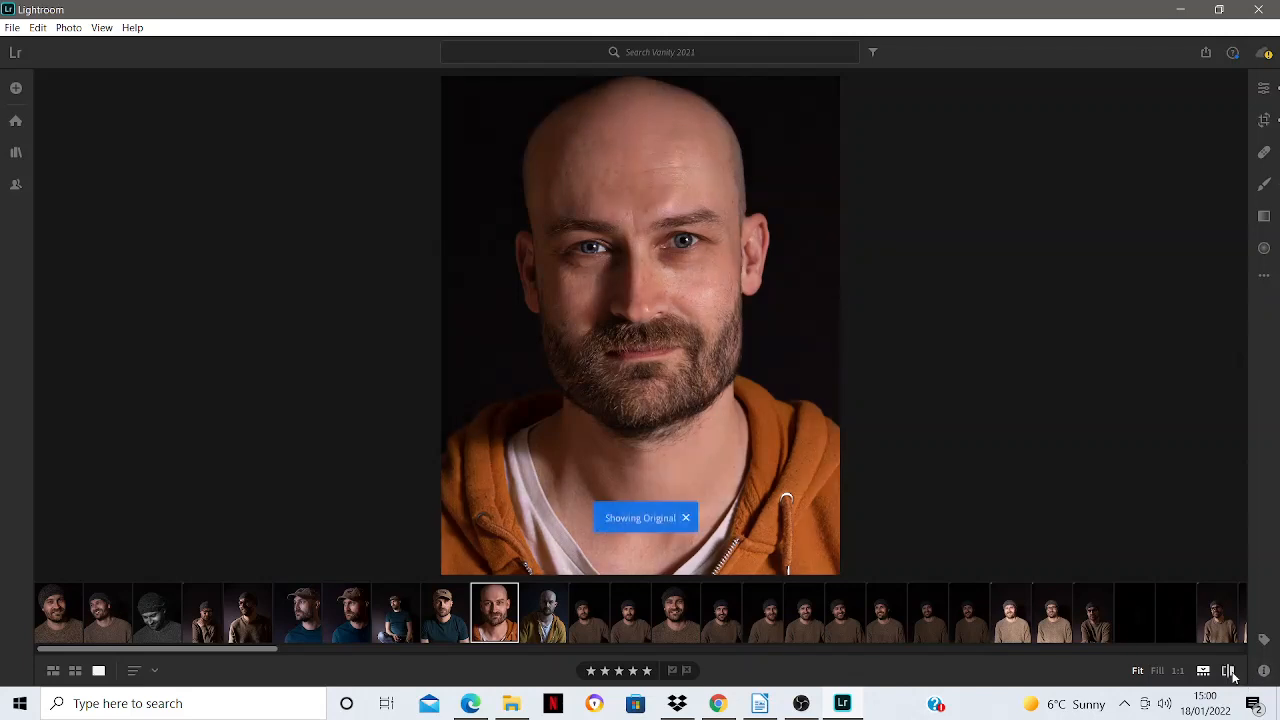